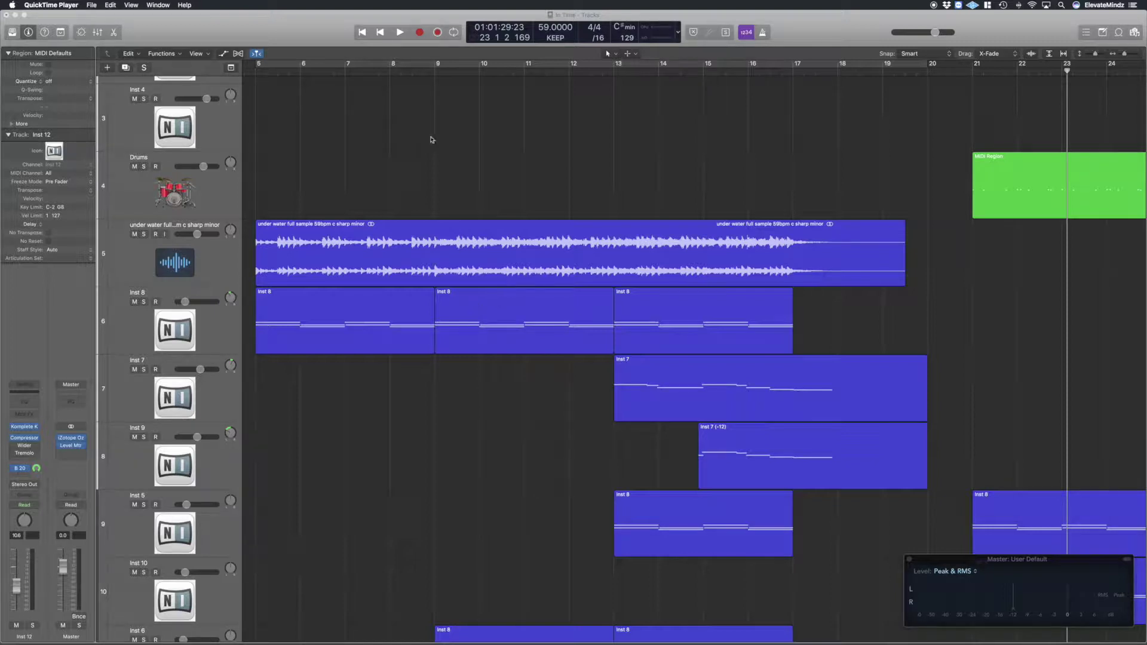
Turn on the cycle range, solo the under water full sample track and play it back
click(391, 64)
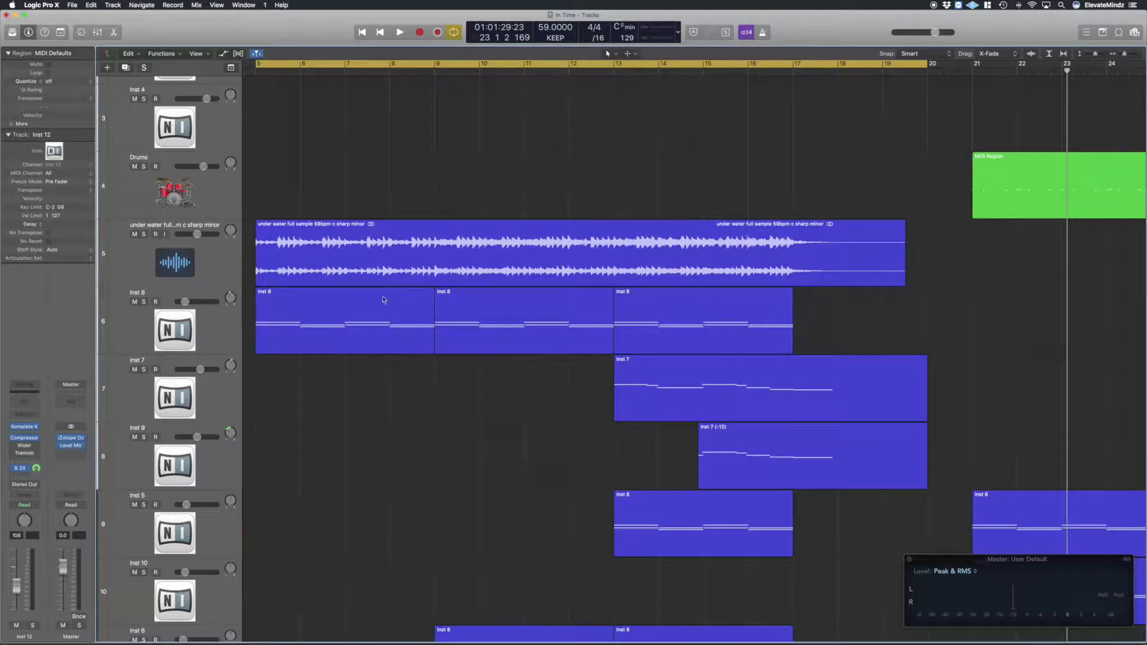
scroll(343, 323, down, 5)
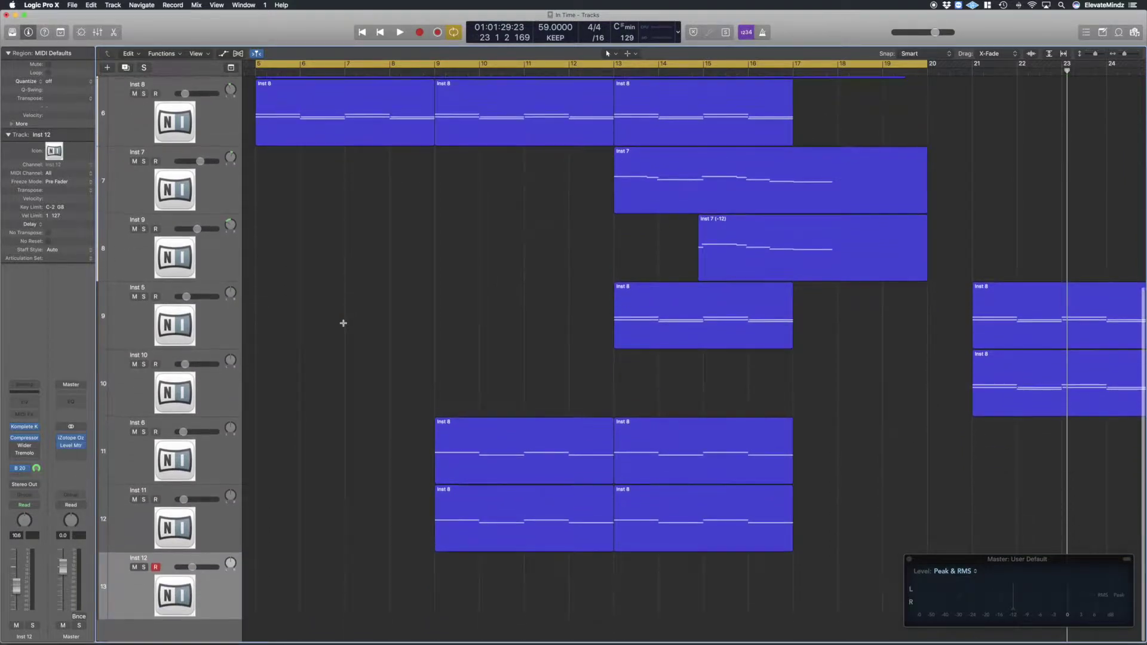
scroll(344, 323, up, 5)
click(143, 222)
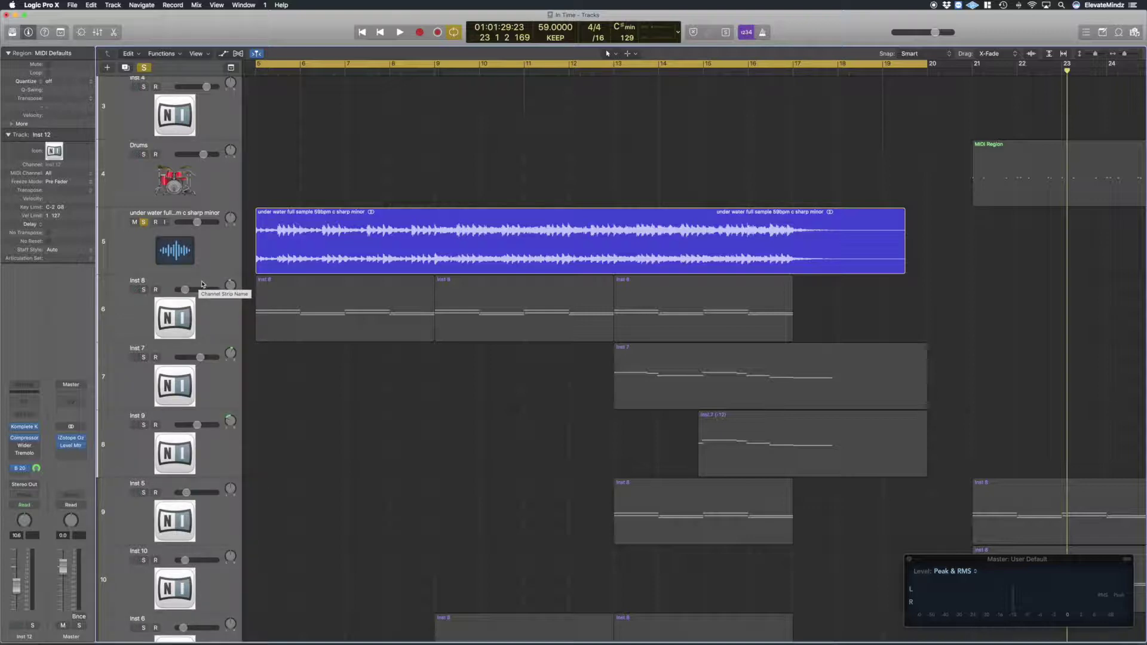
key(space)
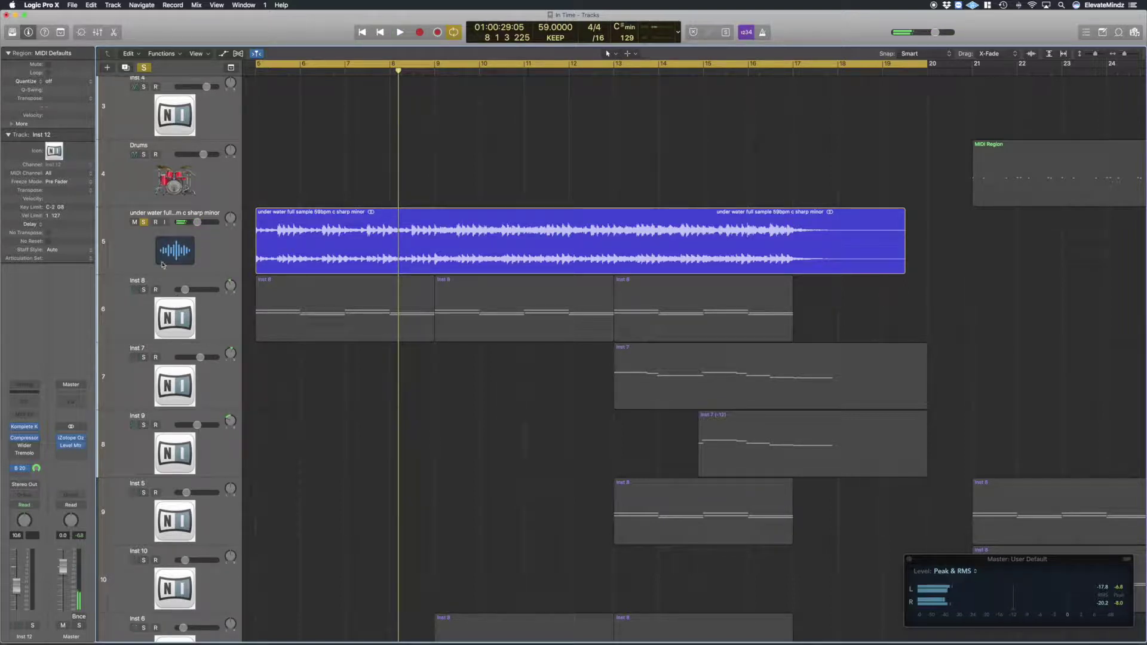
Solo Inst 8 and play it together with the under water sample, taking the sample out of solo during playback
click(158, 310)
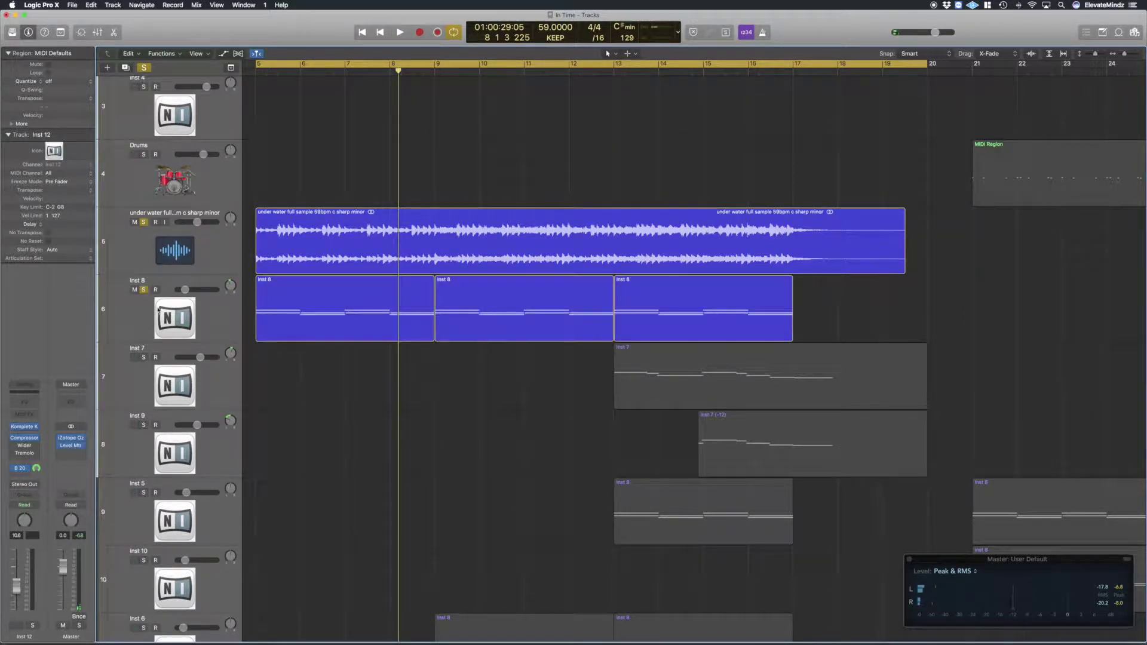
click(161, 285)
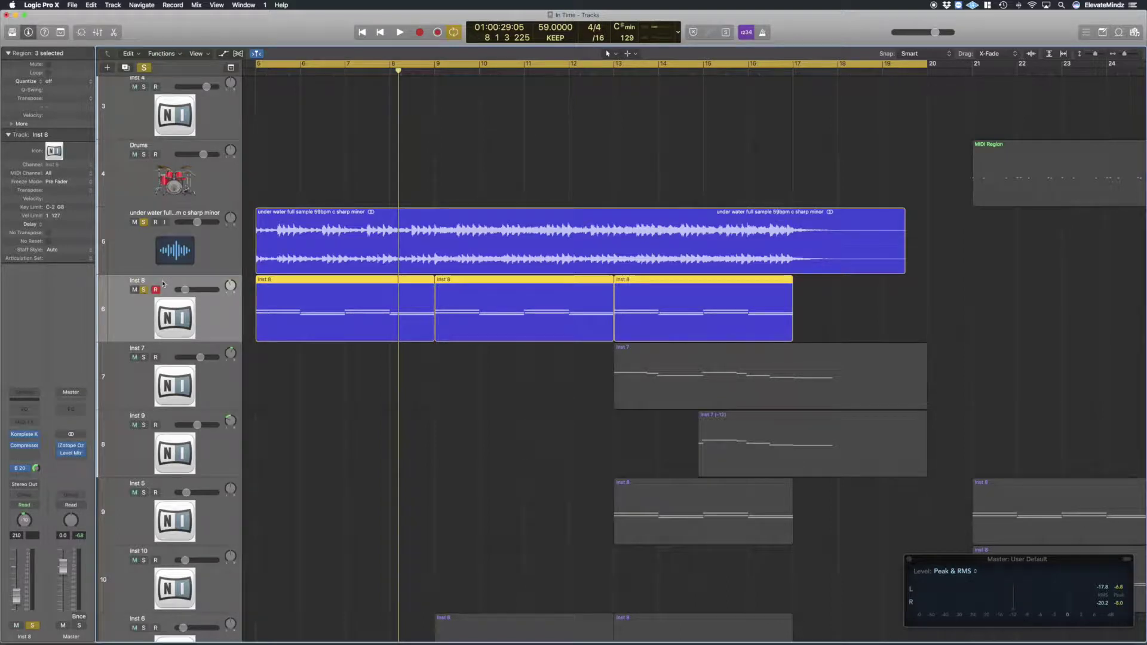
key(space)
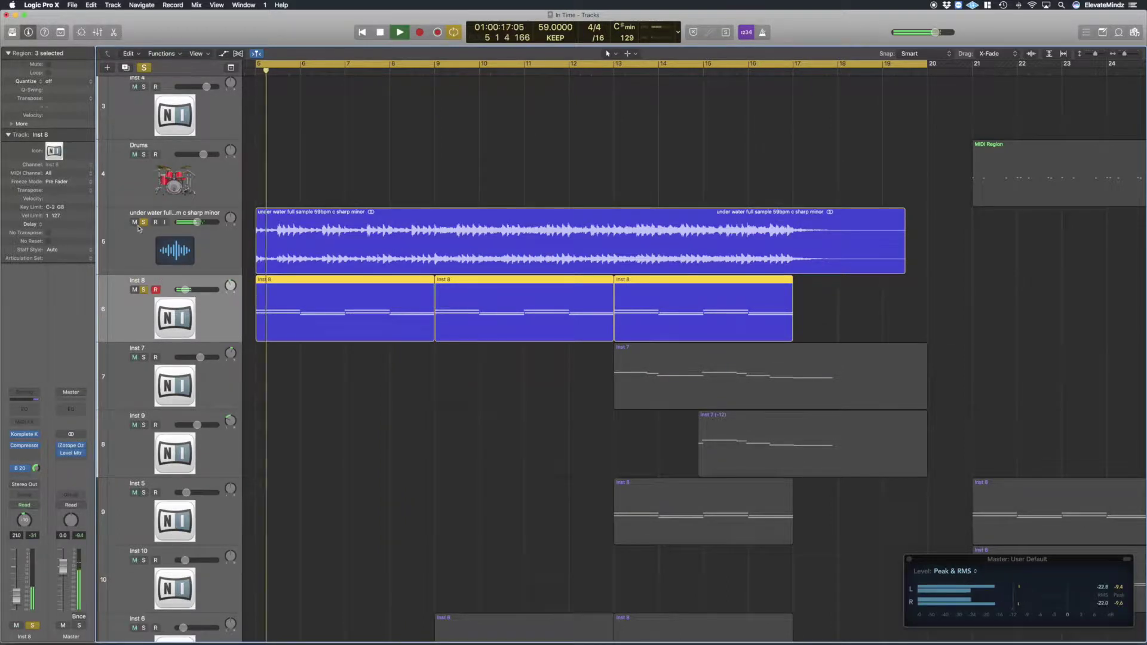
click(143, 222)
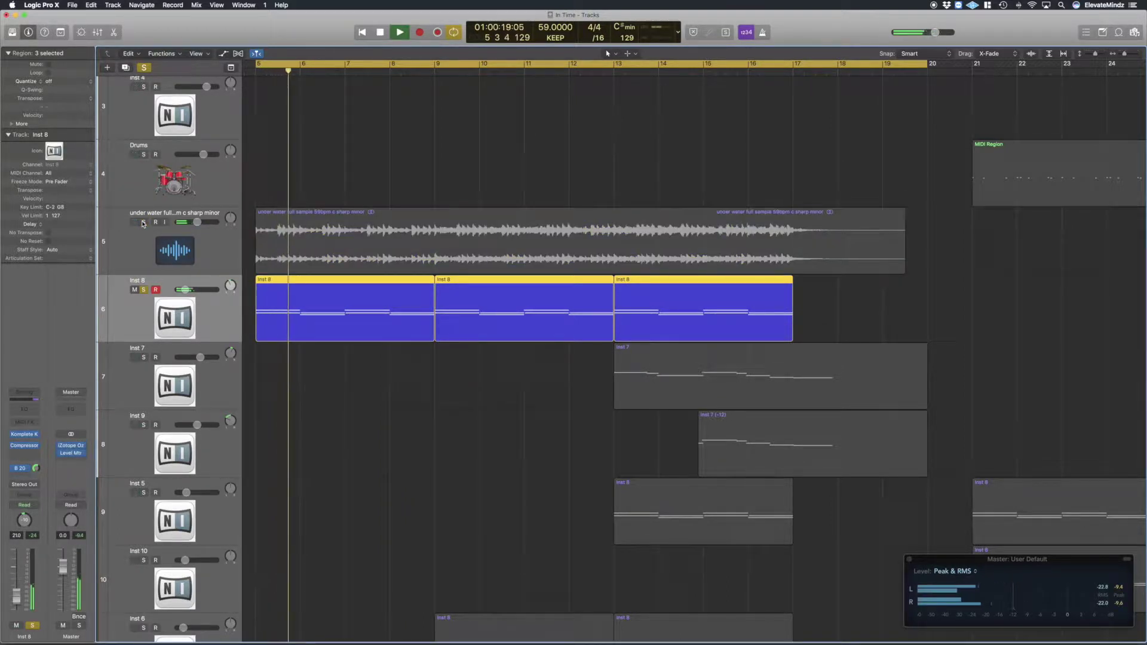
Add Inst 6 and Inst 11 to the solo, listen from about bar 10 and stop playback
scroll(410, 173, down, 5)
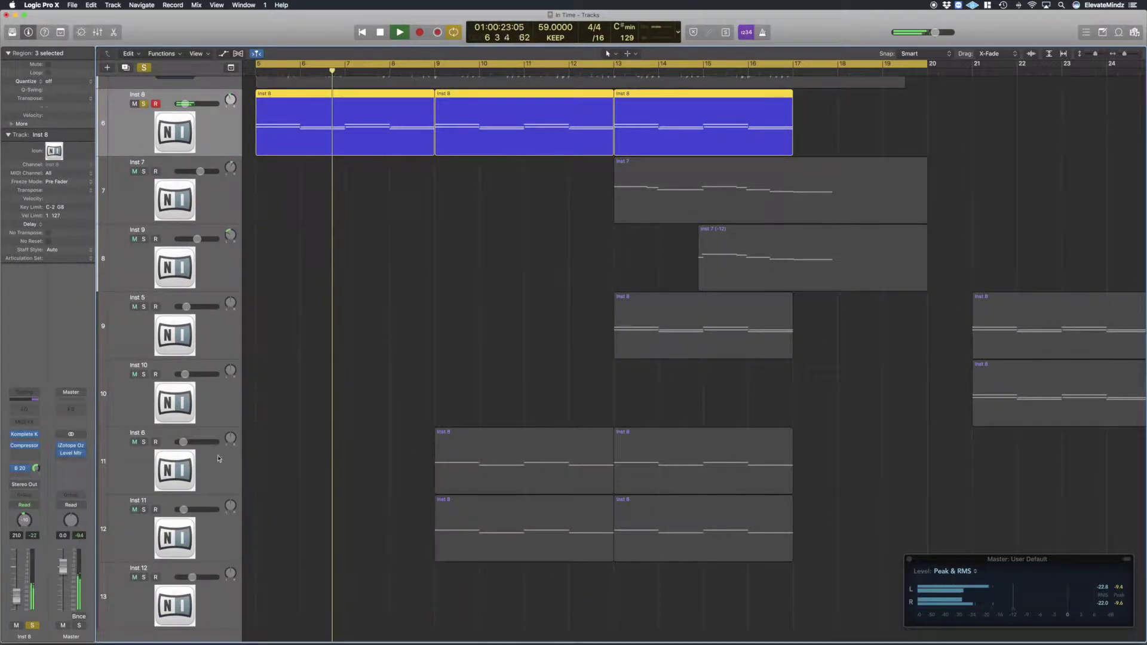
scroll(153, 445, down, 1)
click(143, 440)
click(143, 508)
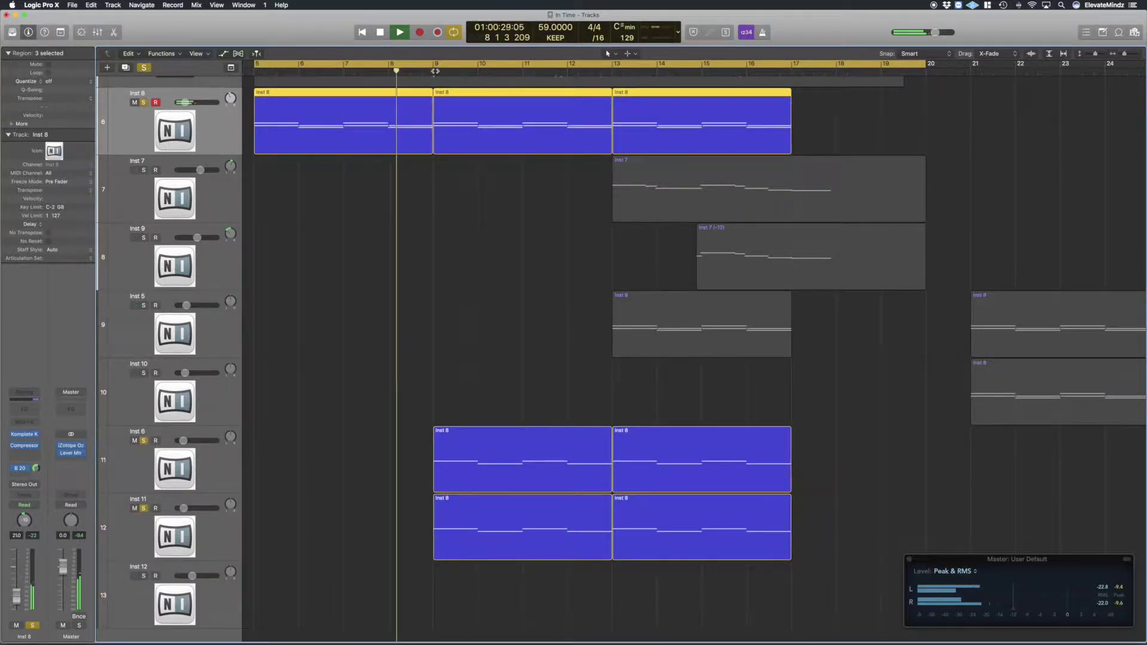
click(481, 77)
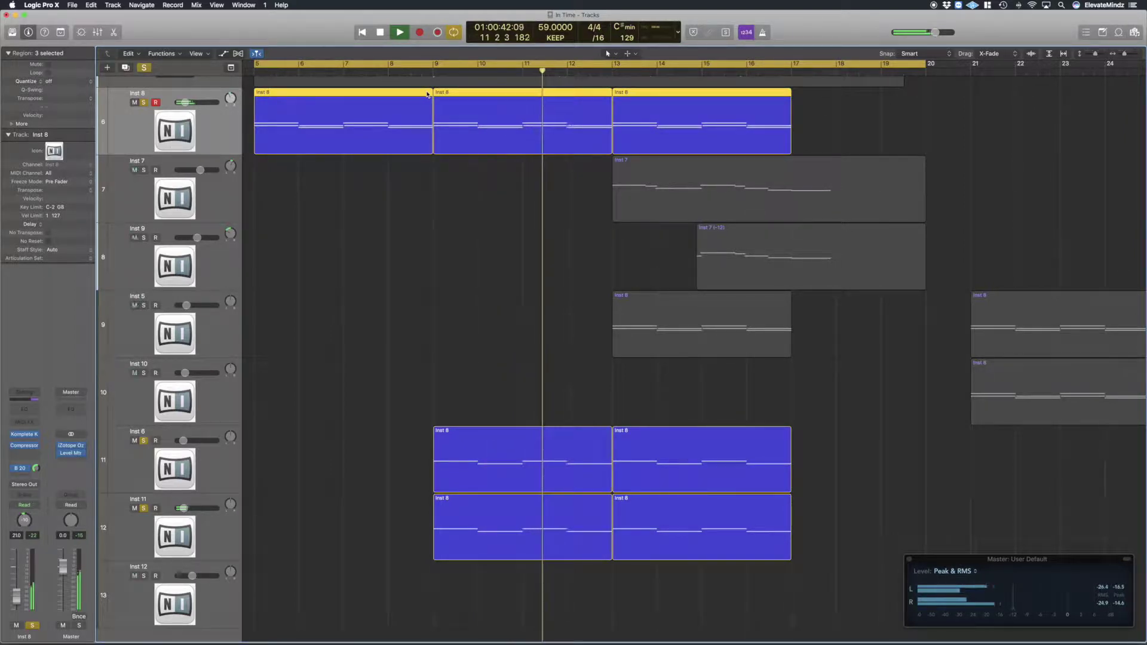
key(space)
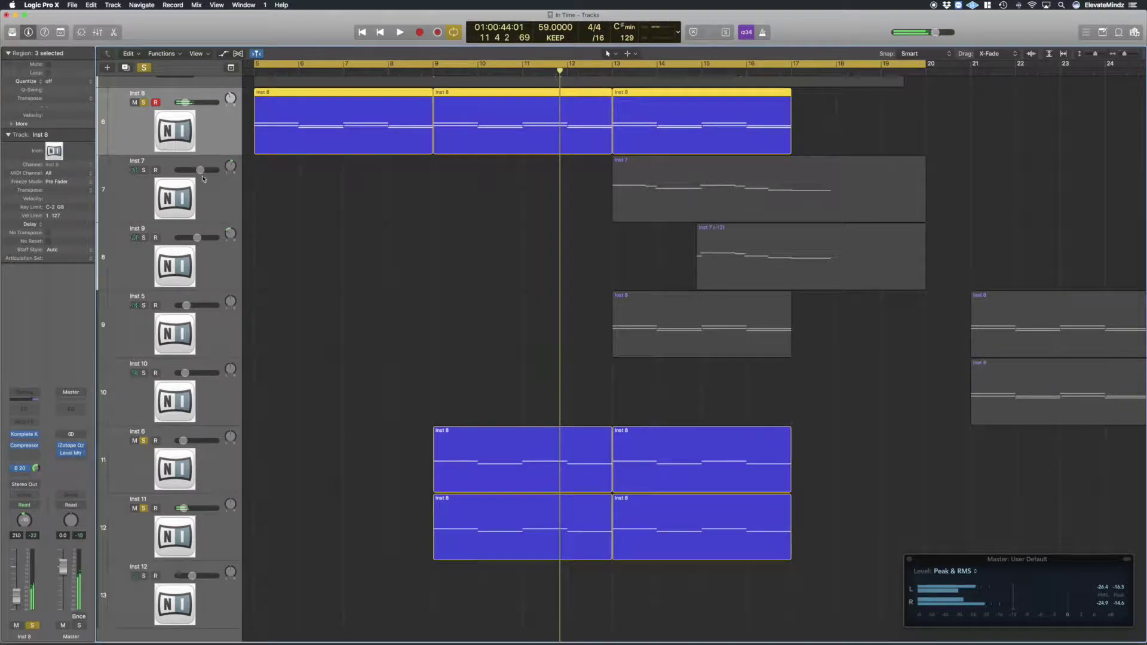
Add Inst 7, Inst 9 and Inst 5 to the solo and listen to the layered section after bar 13
click(143, 171)
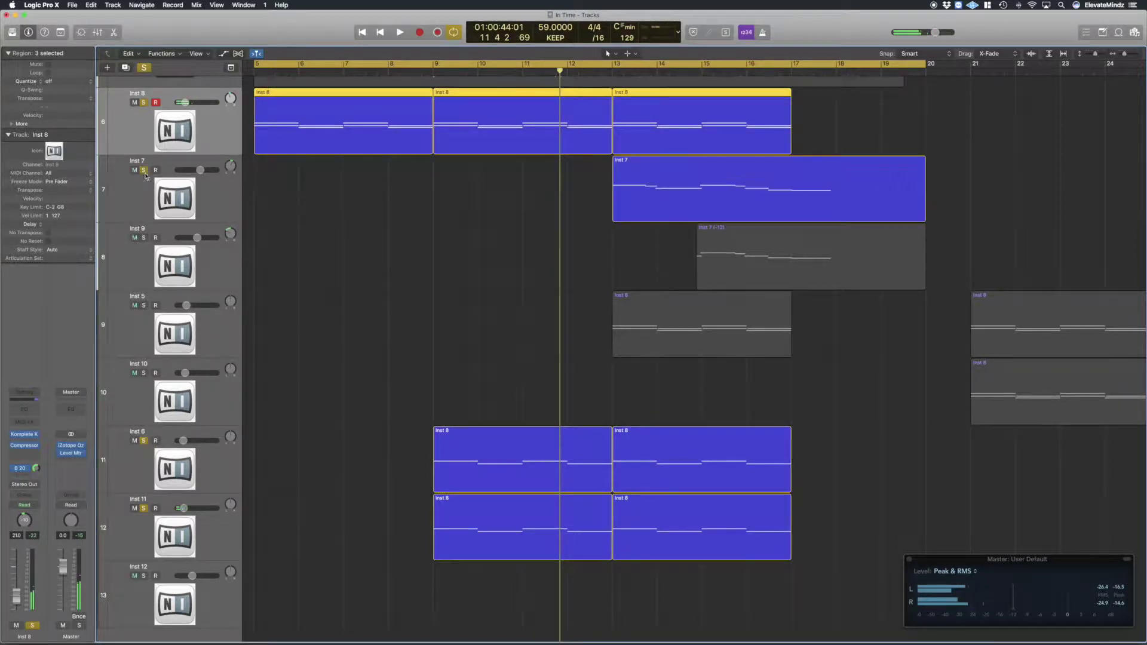
click(144, 238)
click(143, 305)
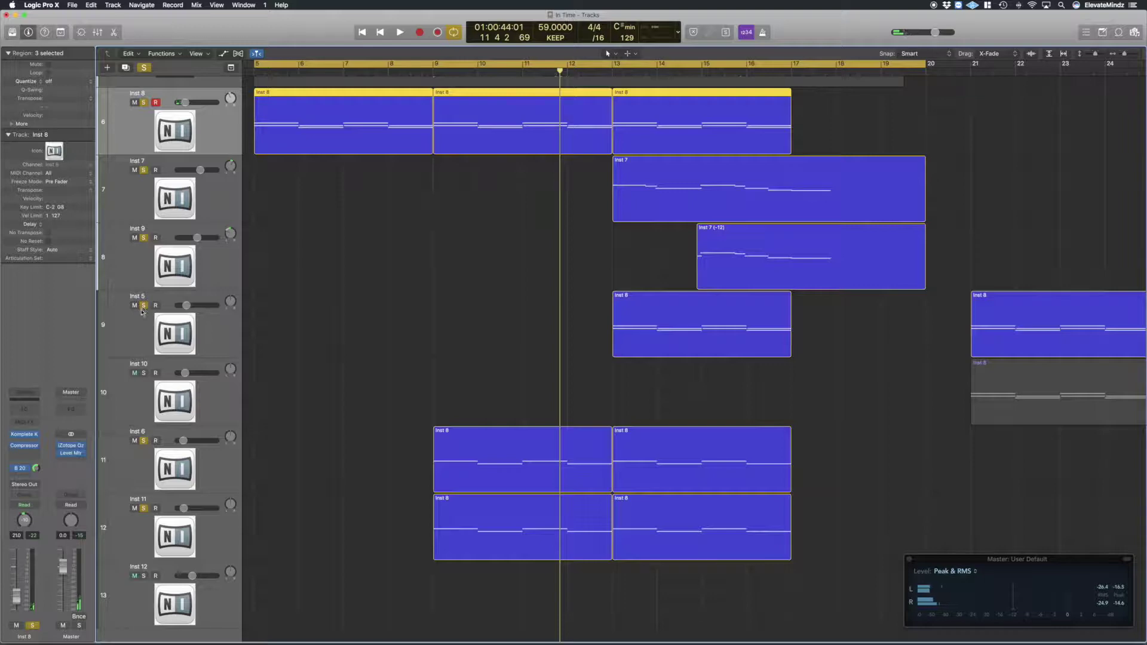
key(space)
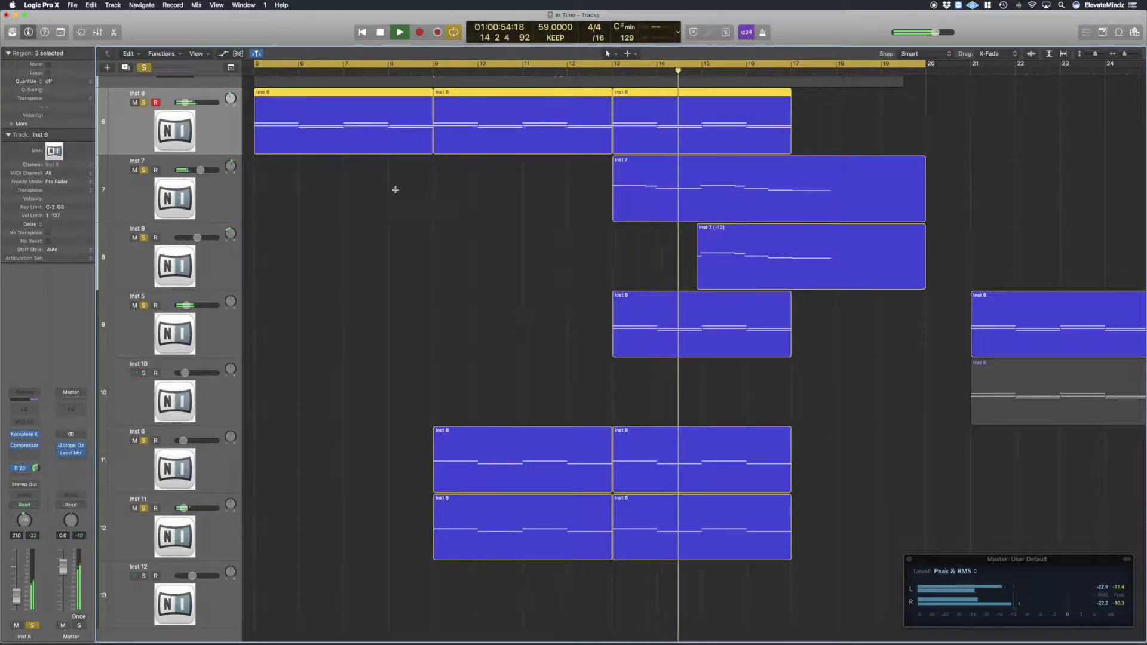
scroll(394, 189, up, 3)
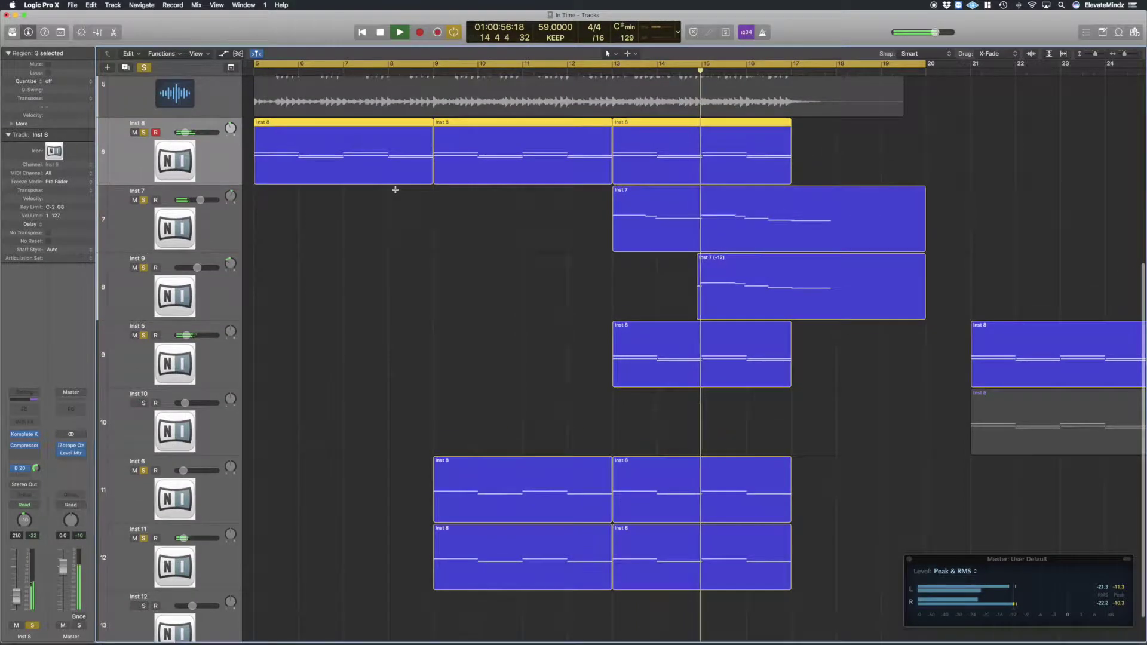
scroll(395, 189, up, 1)
key(space)
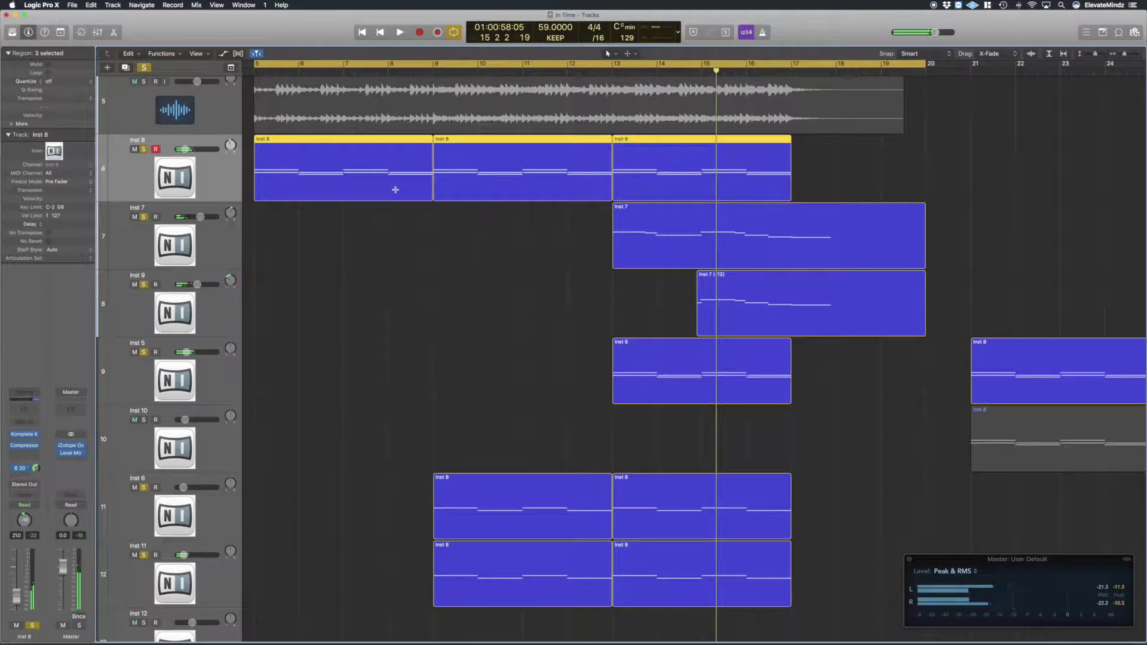
scroll(395, 189, down, 1)
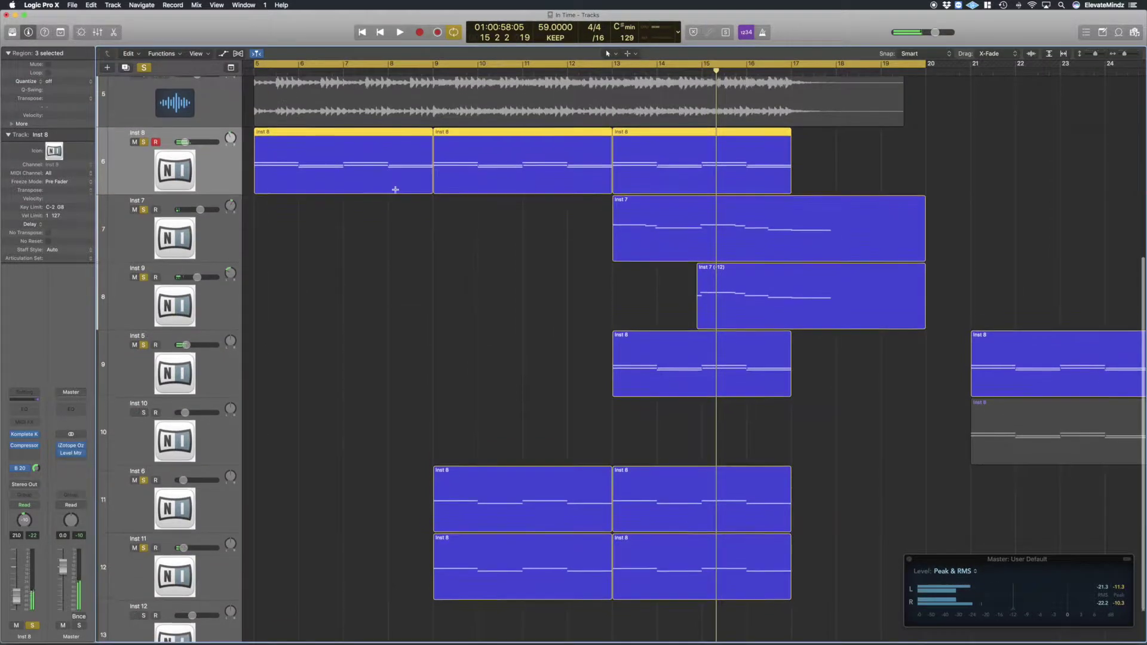
Clear all track solos, select Inst 12 and play the full arrangement from bar 5
click(144, 67)
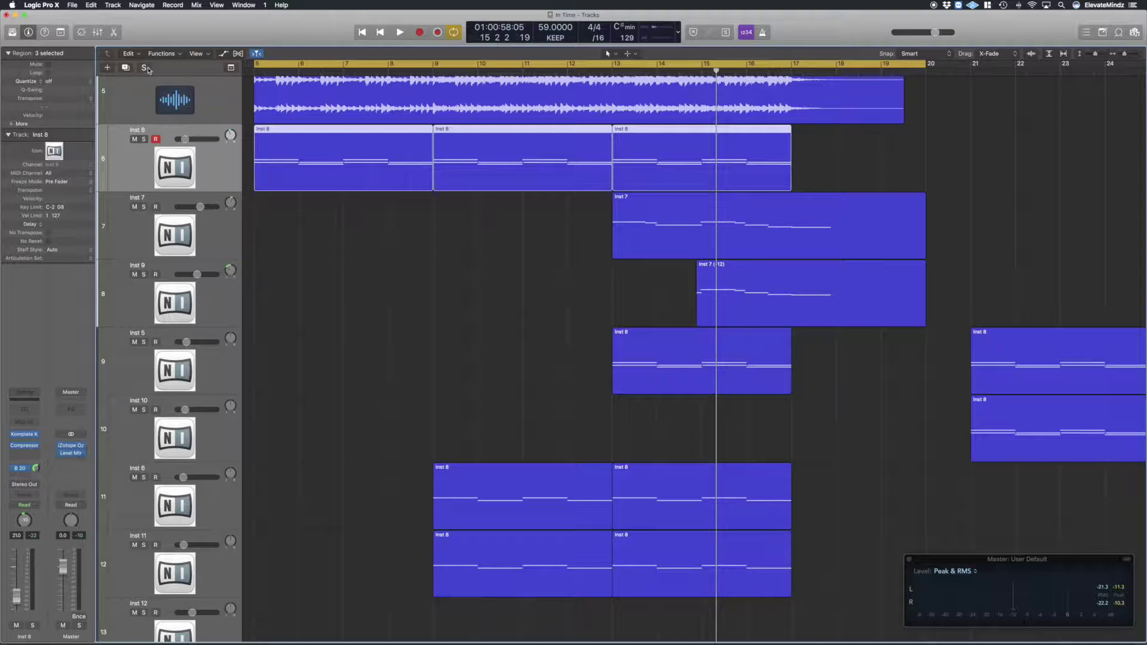
scroll(333, 154, up, 3)
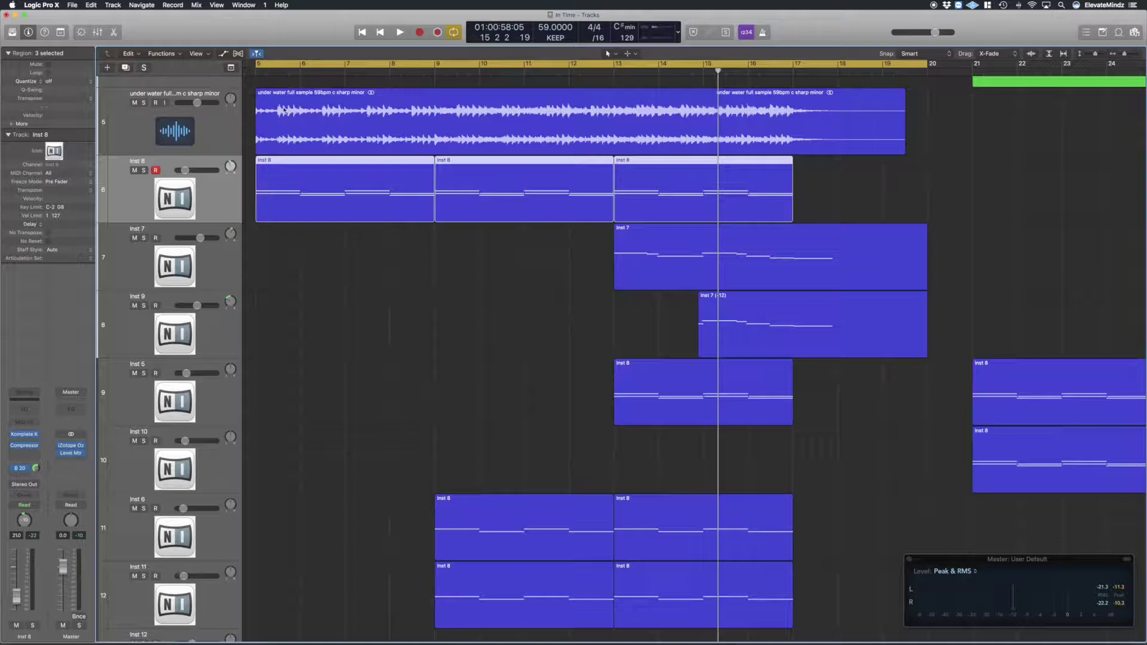
scroll(754, 162, left, 5)
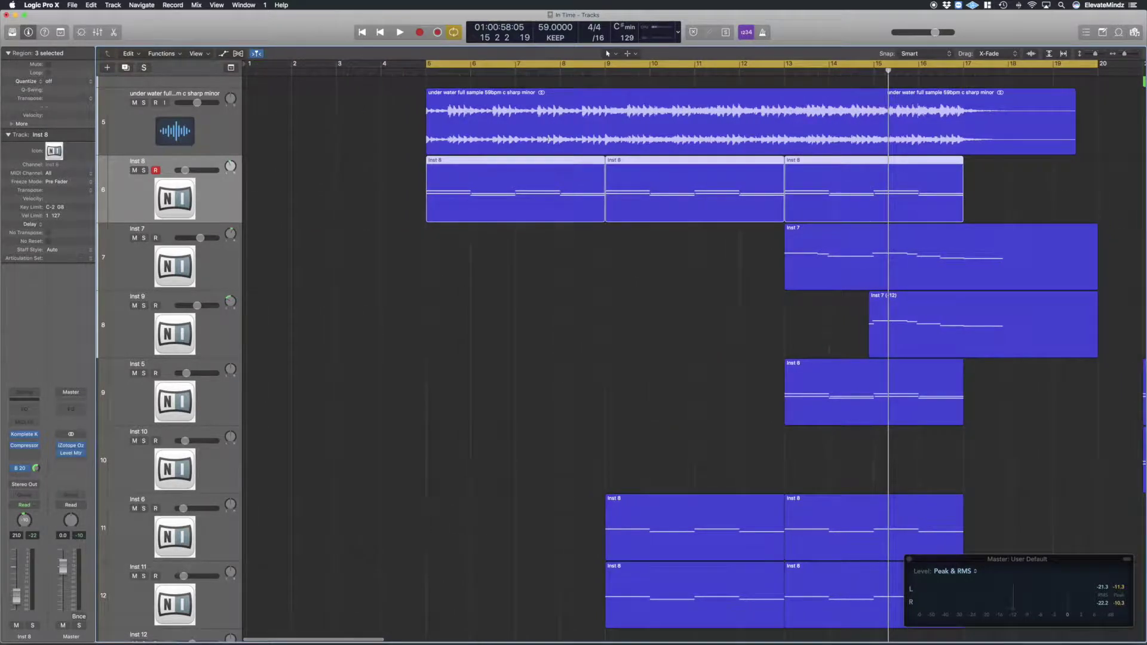
scroll(477, 249, down, 3)
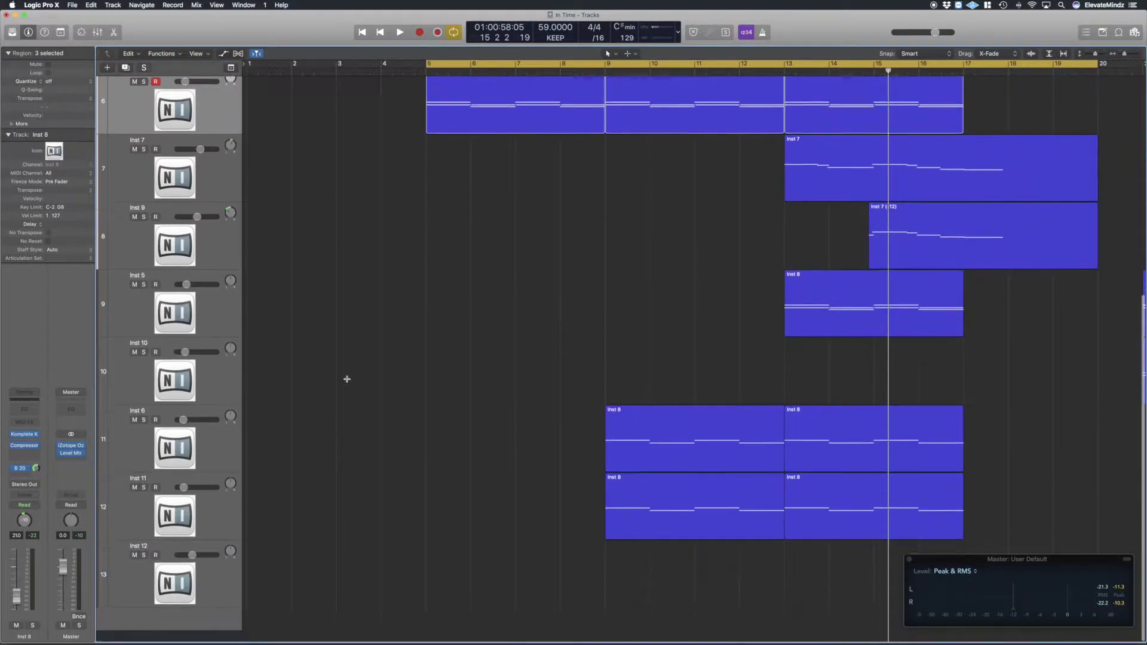
click(164, 560)
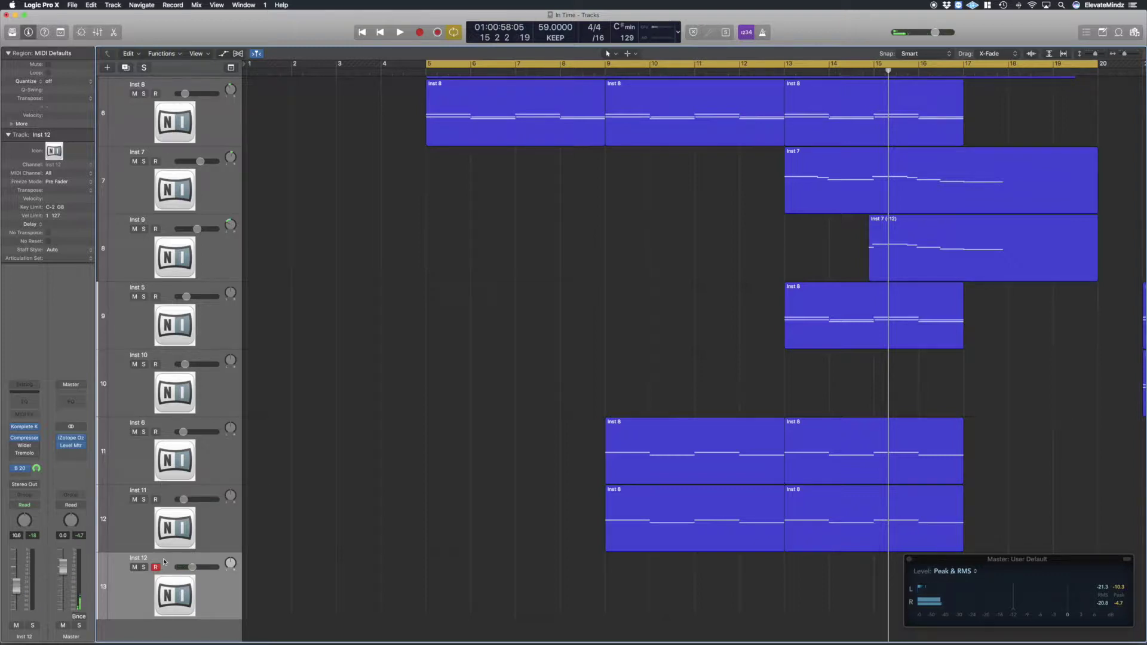
key(space)
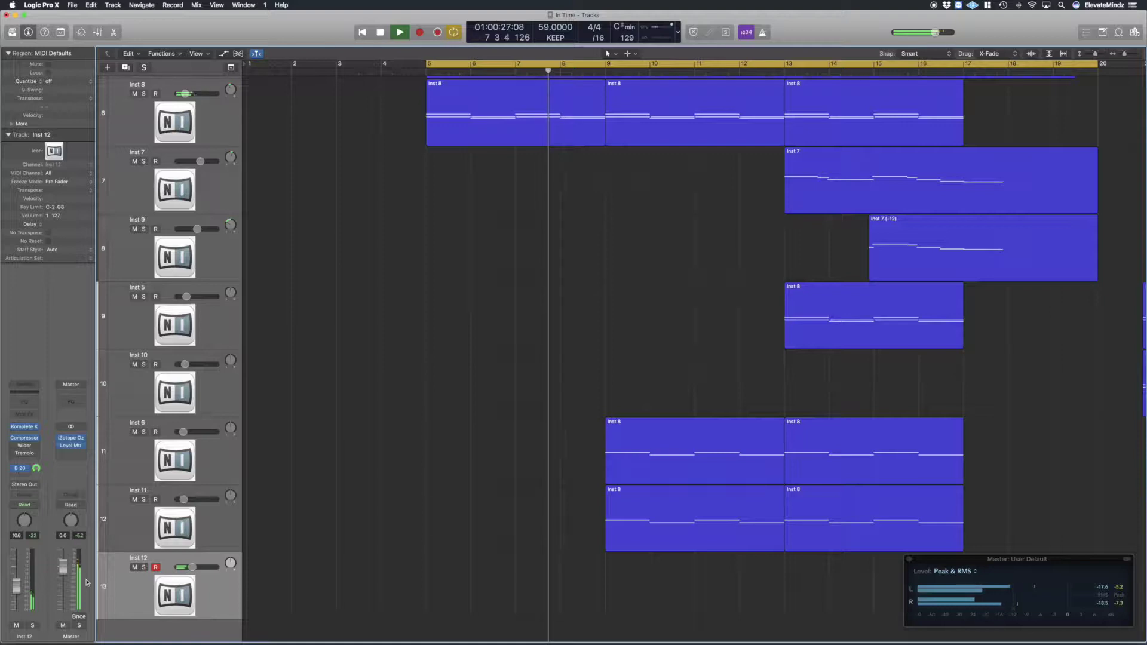
key(space)
Turn off the cycle range and place the playhead at bar 8
click(606, 68)
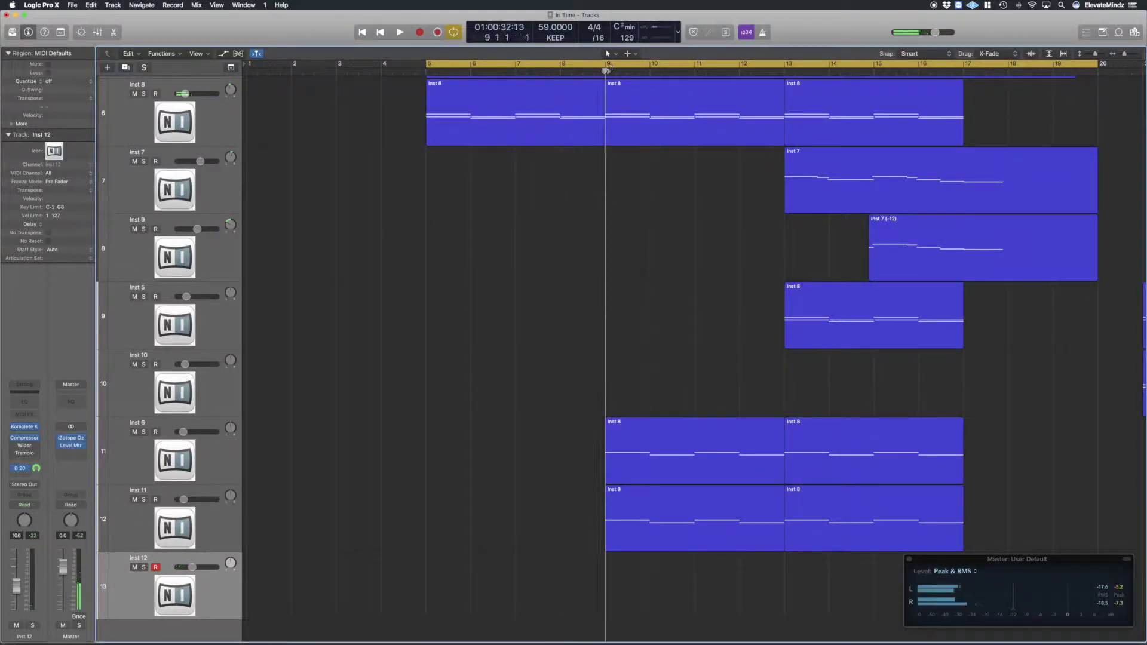
click(605, 69)
click(560, 71)
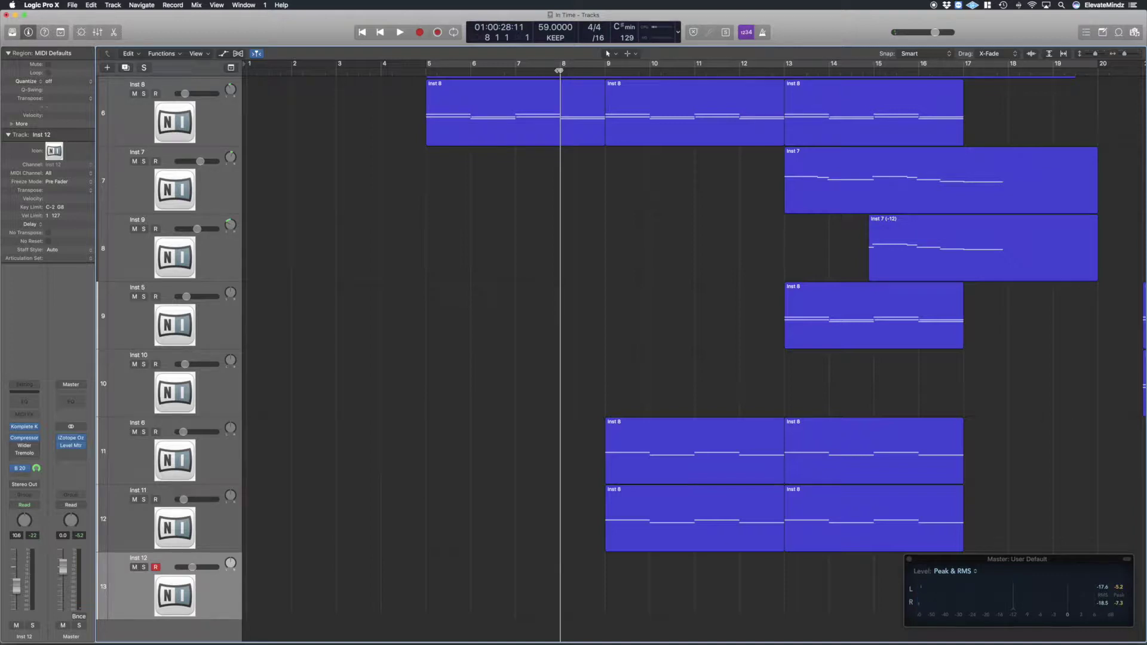
drag(558, 71, 560, 74)
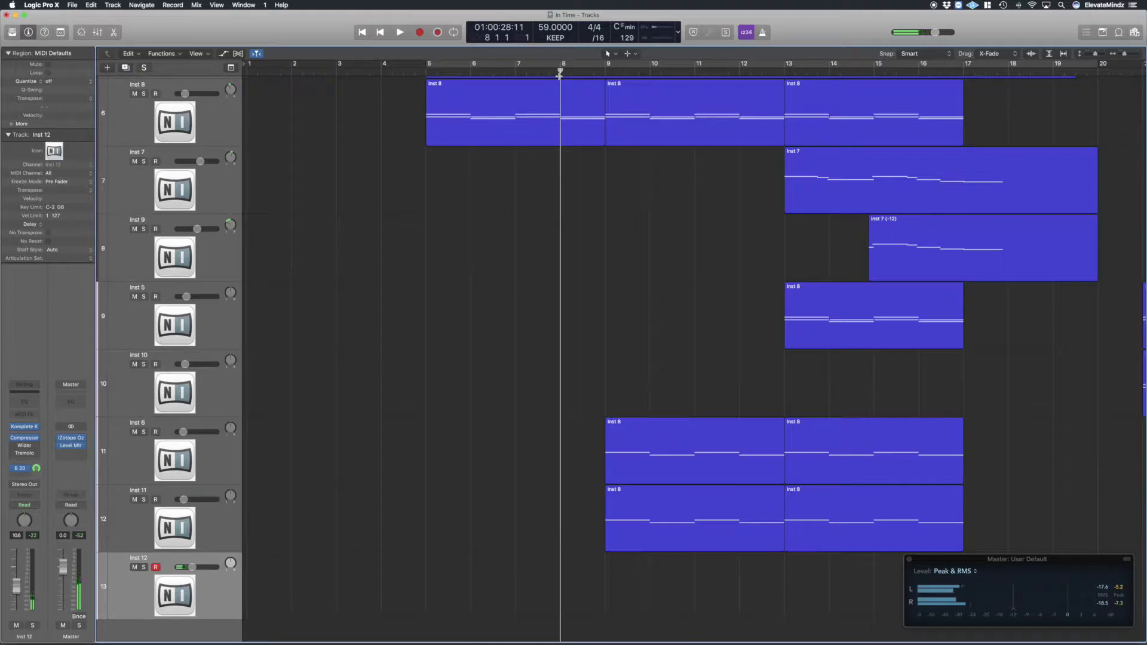
Play the arrangement from bar 5 and solo the Inst 8 track
key(Return)
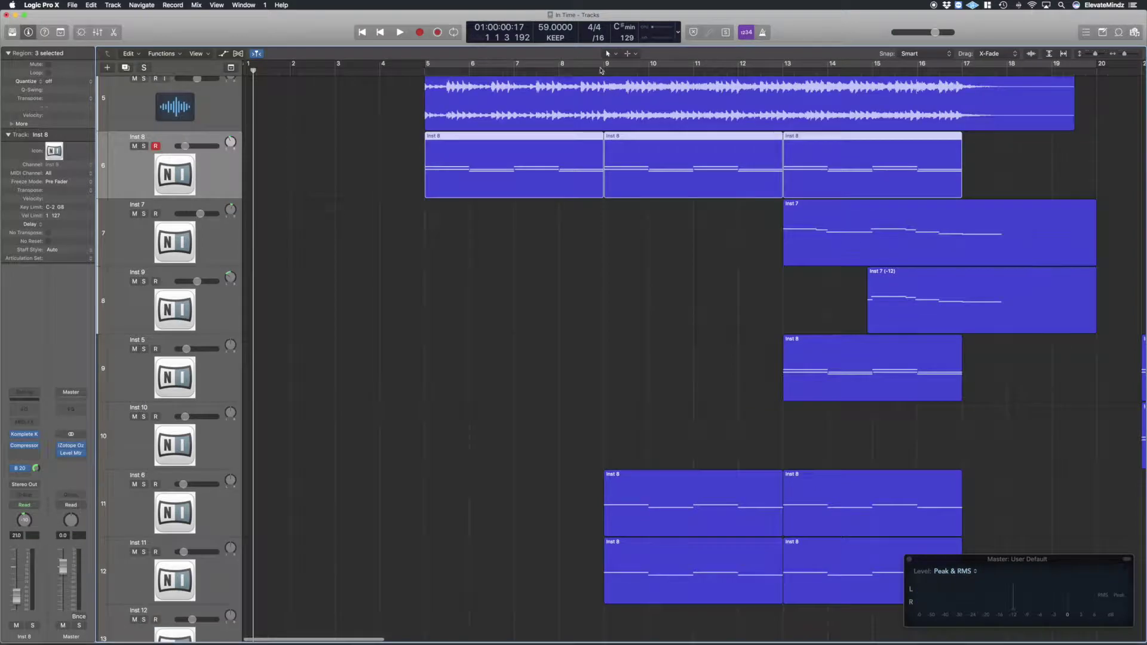
key(shift+Return)
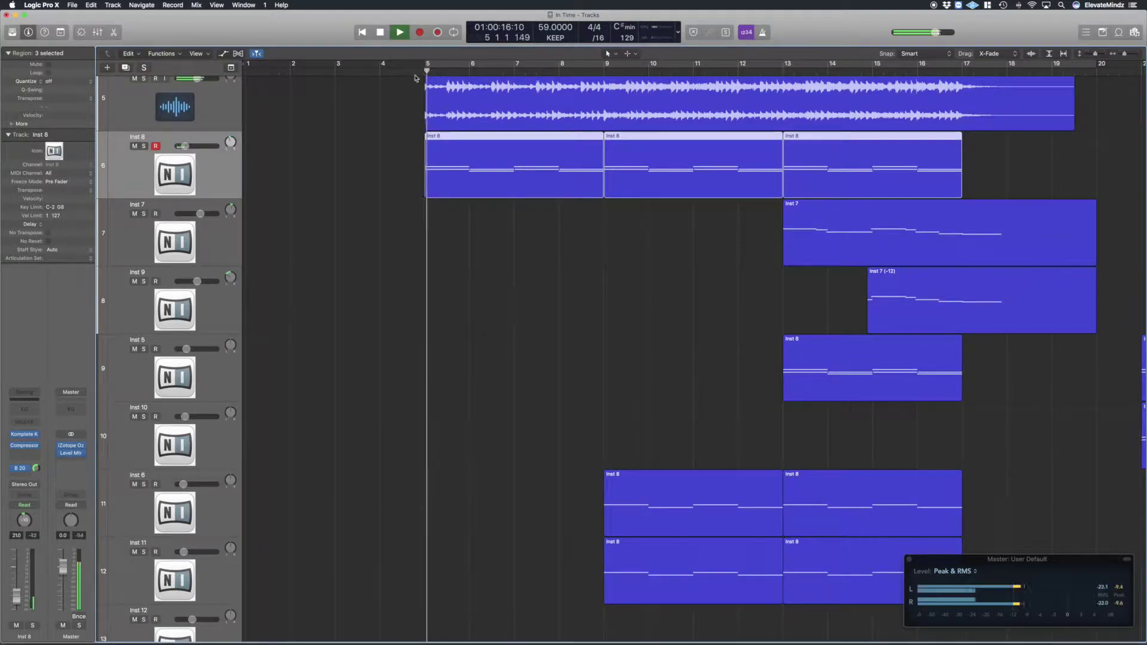
click(144, 146)
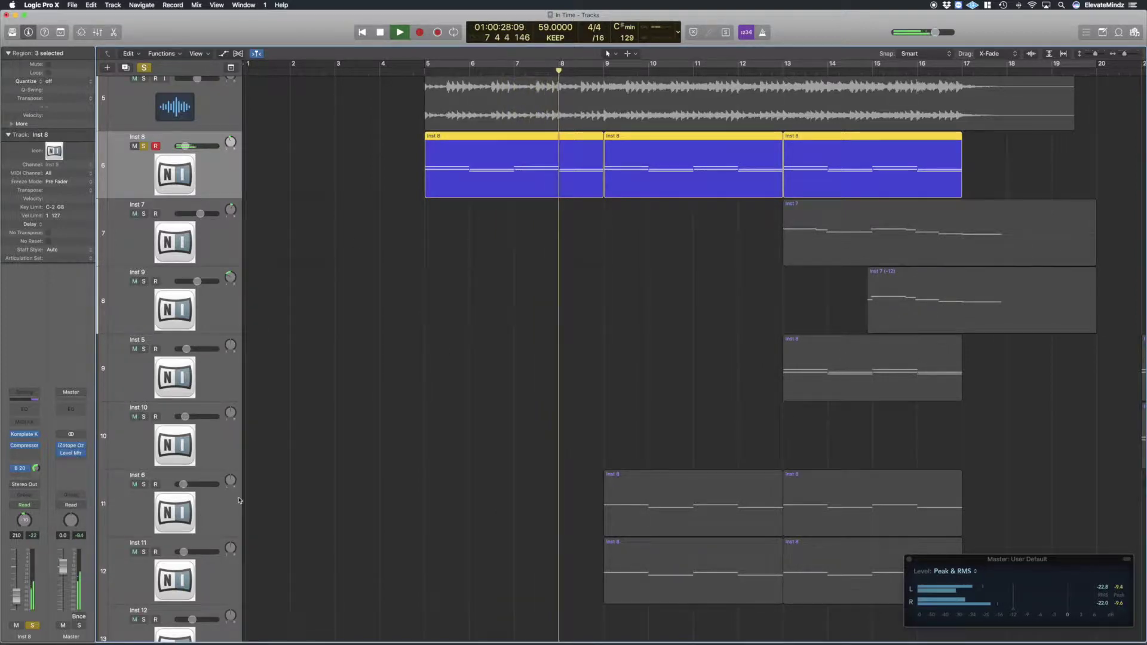
Solo Inst 6 and Inst 11 alongside Inst 8 during playback, select Inst 11 and stop playback
click(212, 523)
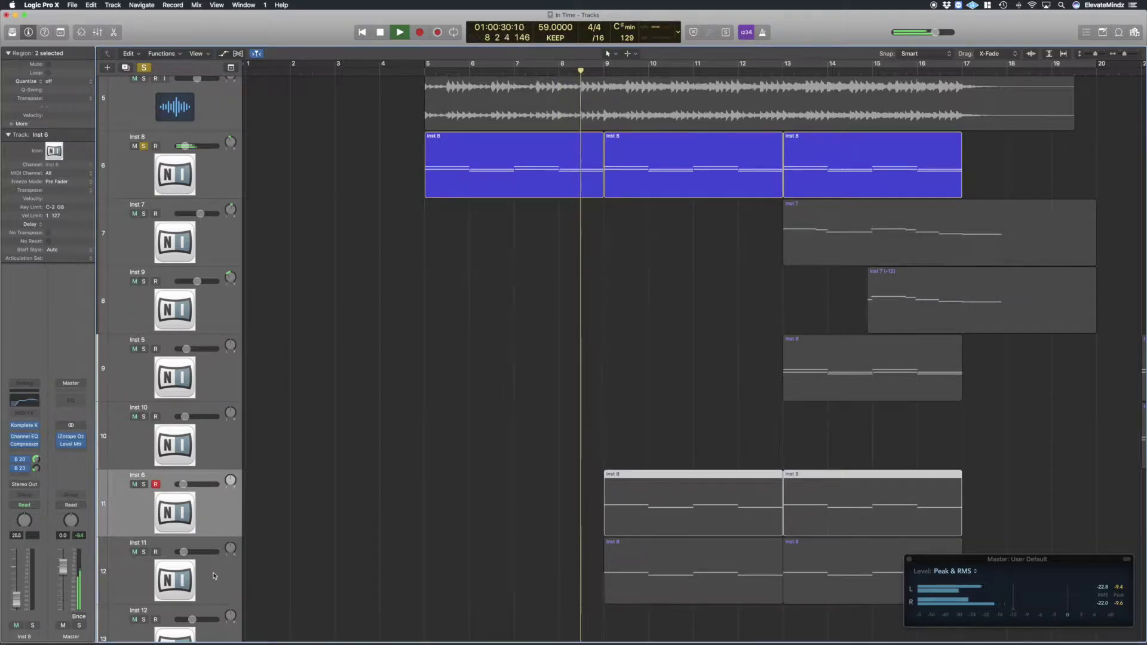
click(144, 485)
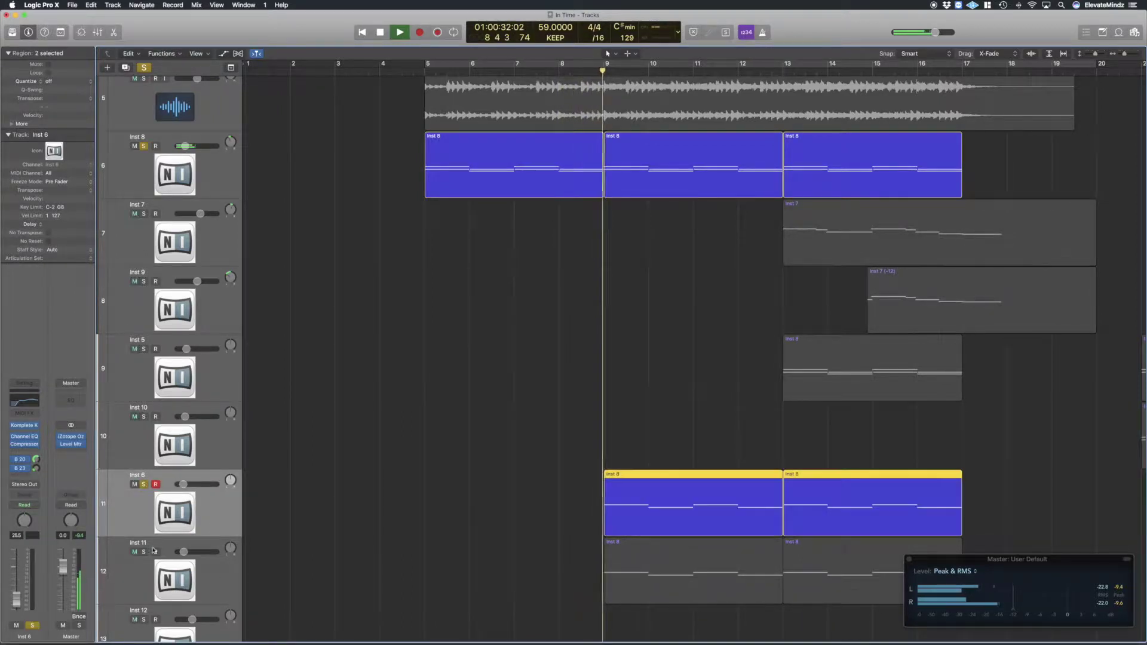
click(144, 552)
click(178, 556)
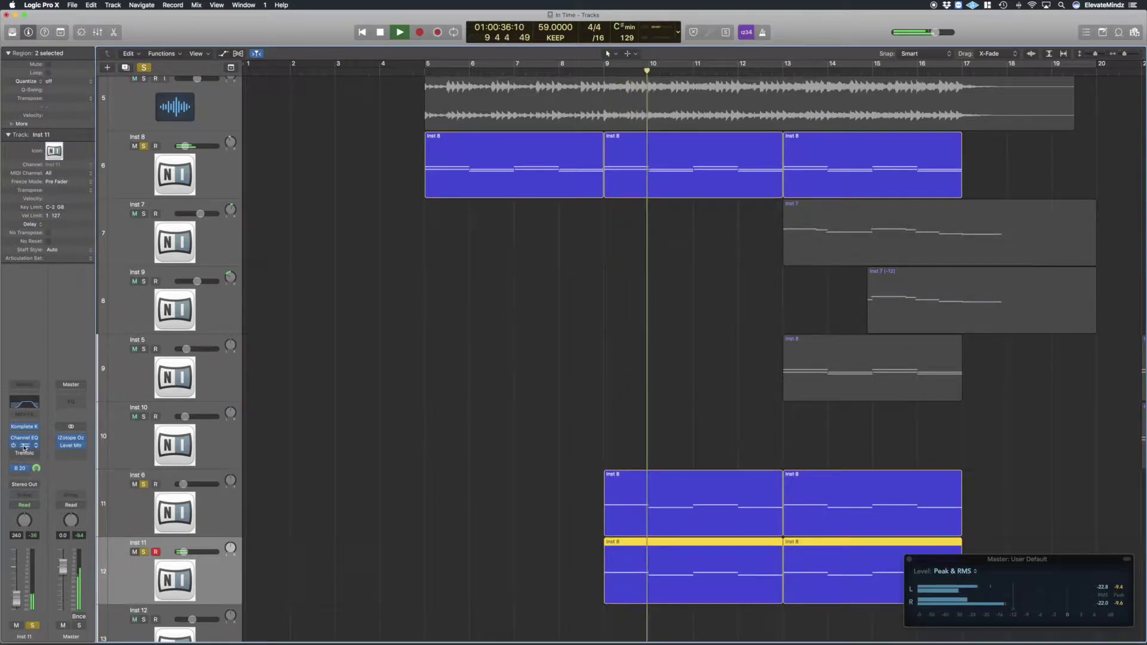
key(space)
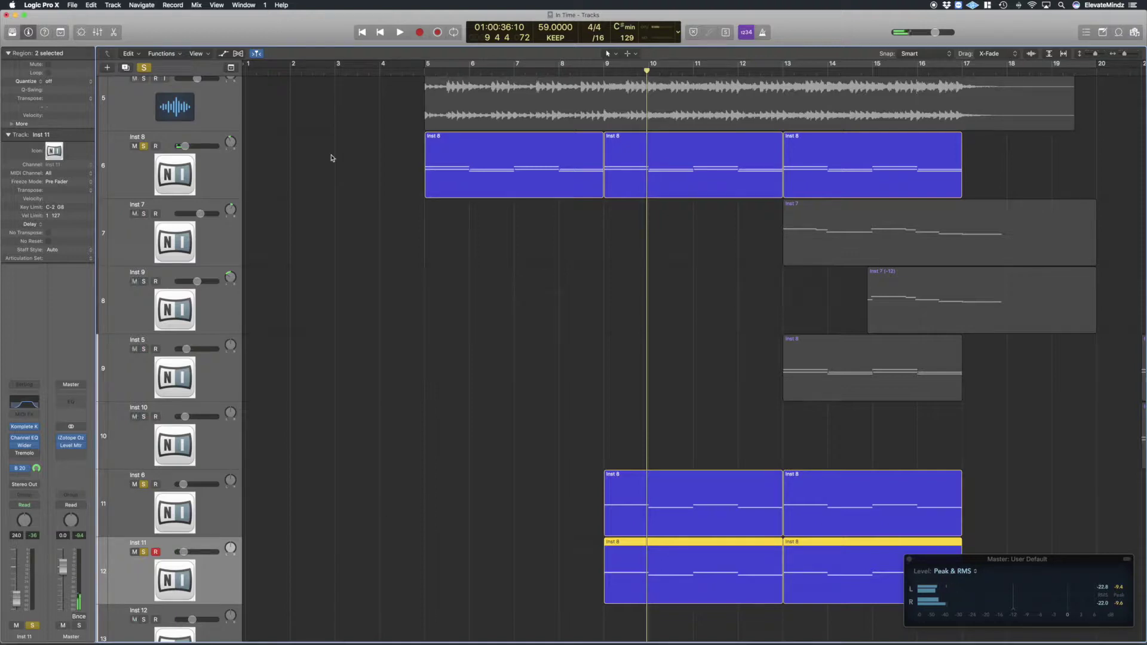
Show the volume automation for the tracks
key(a)
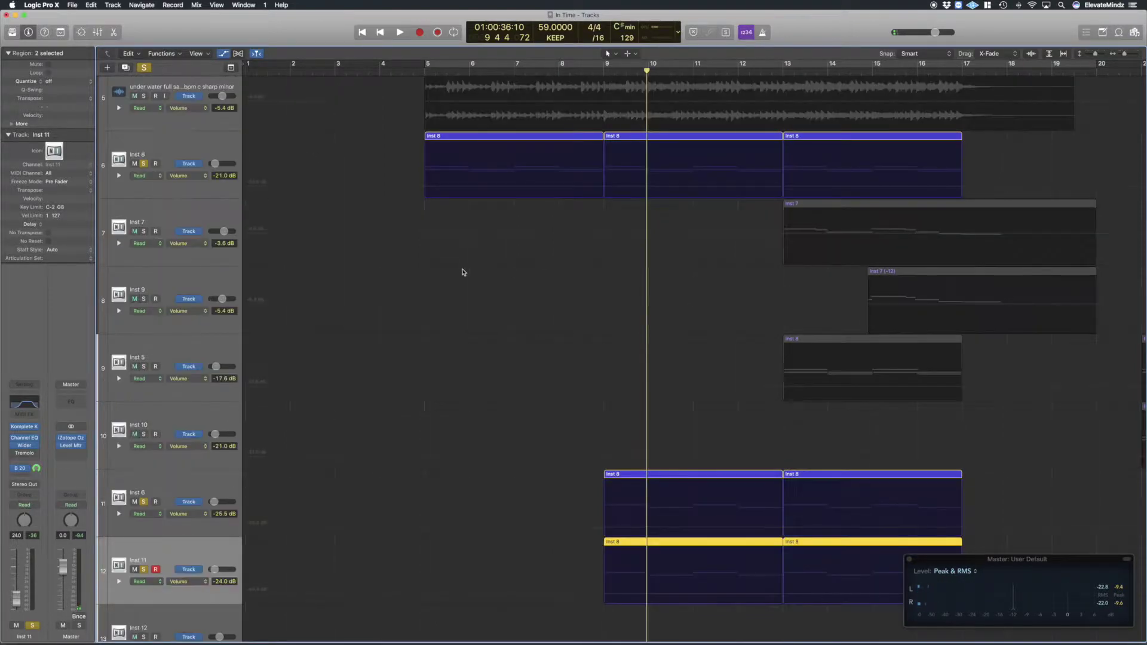
Hide the volume automation on the tracks
scroll(461, 270, up, 3)
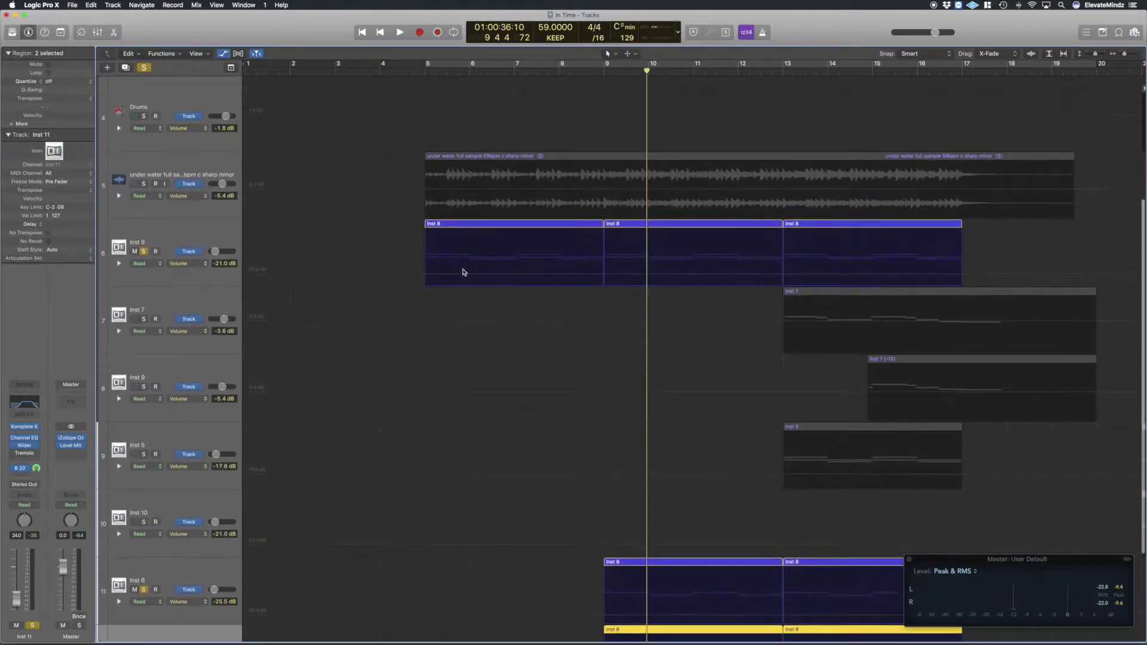
scroll(464, 270, down, 3)
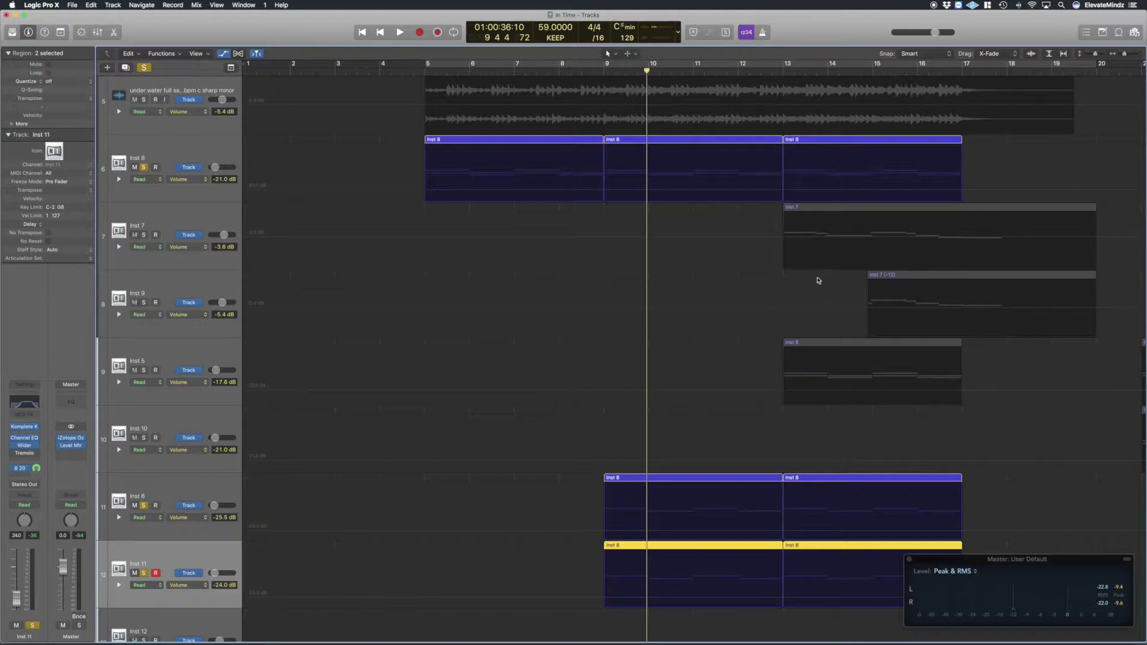
click(223, 53)
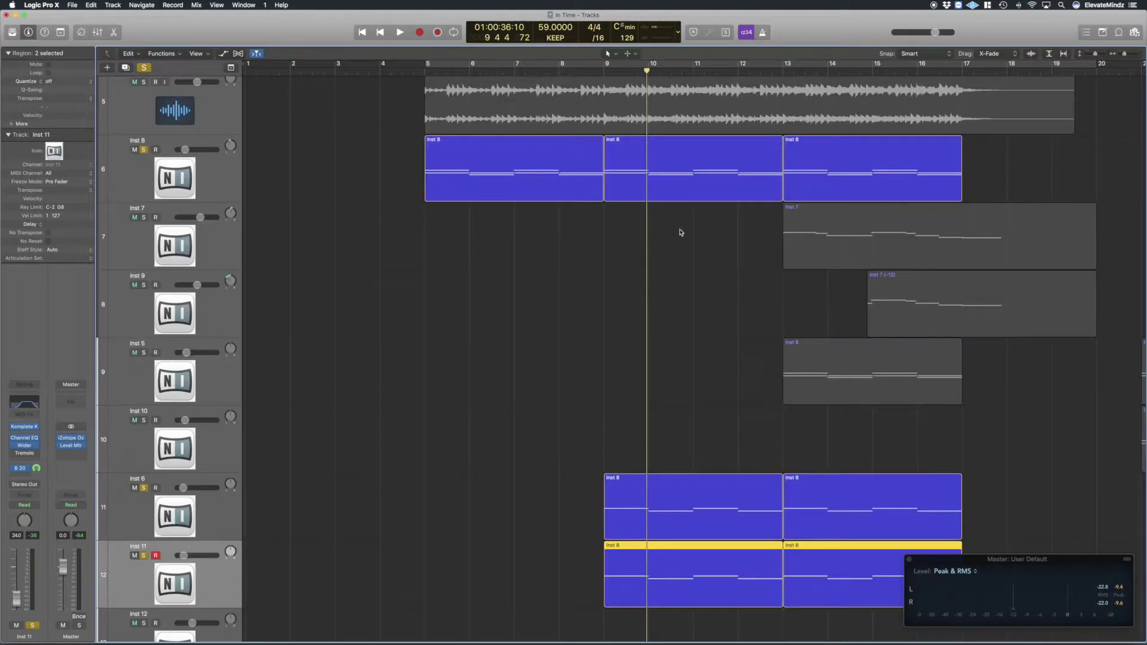
Open the Inst 7 region that starts at bar 13 in the Piano Roll and select its first note
click(816, 212)
key(p)
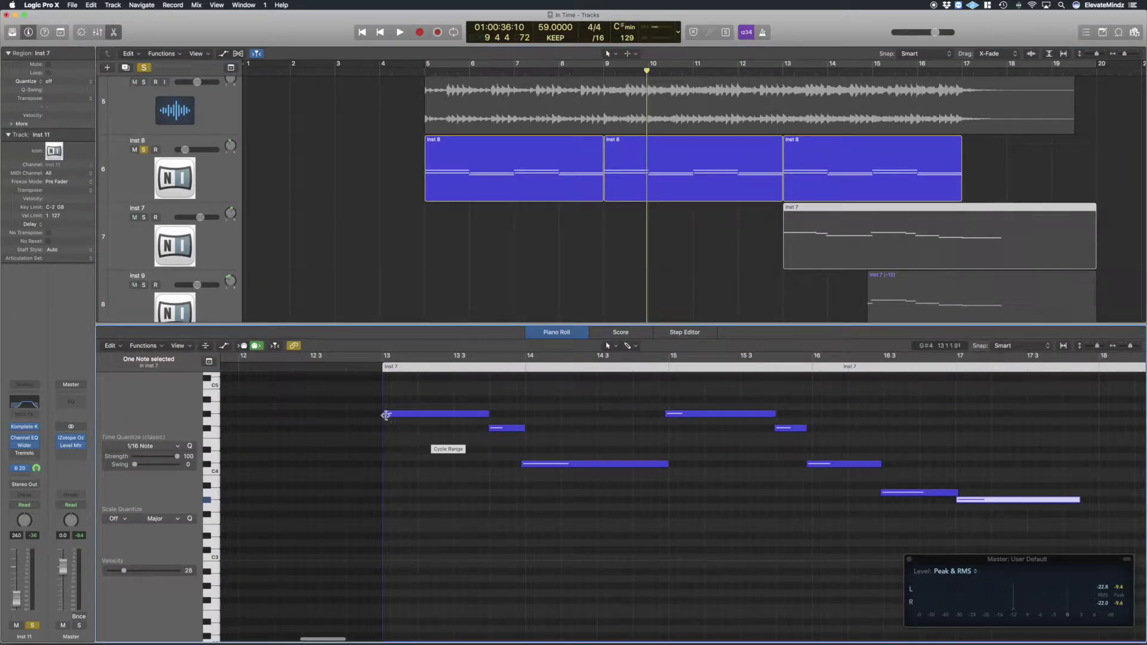
click(393, 416)
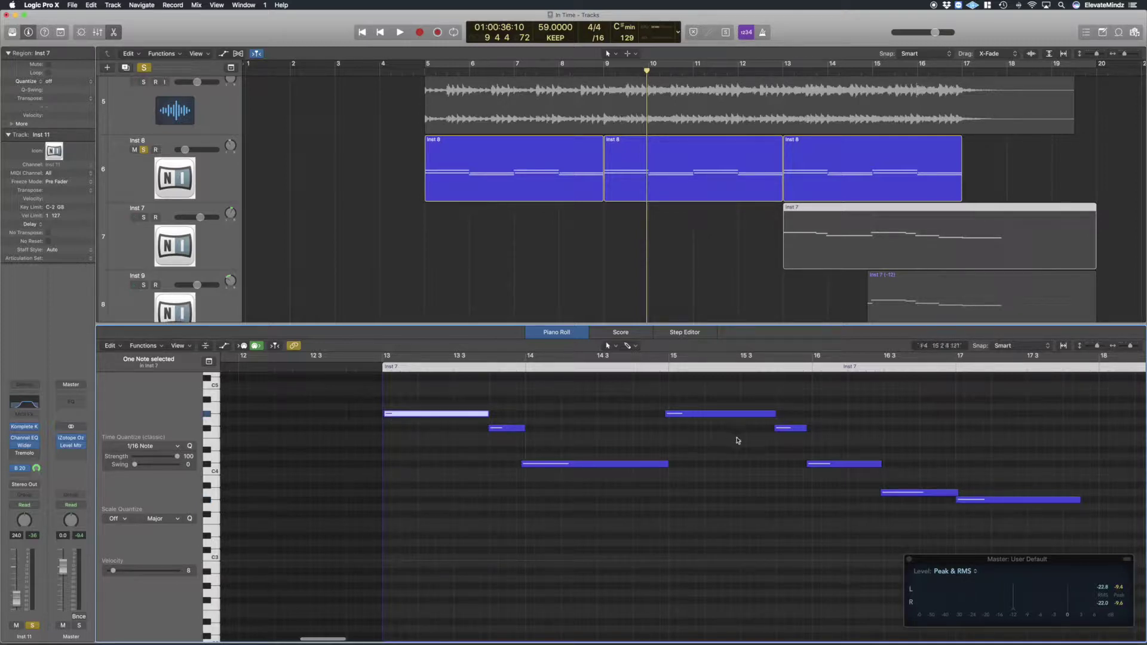
mouse_move(827, 465)
Clear the solo on all soloed tracks and close the Piano Roll
click(144, 68)
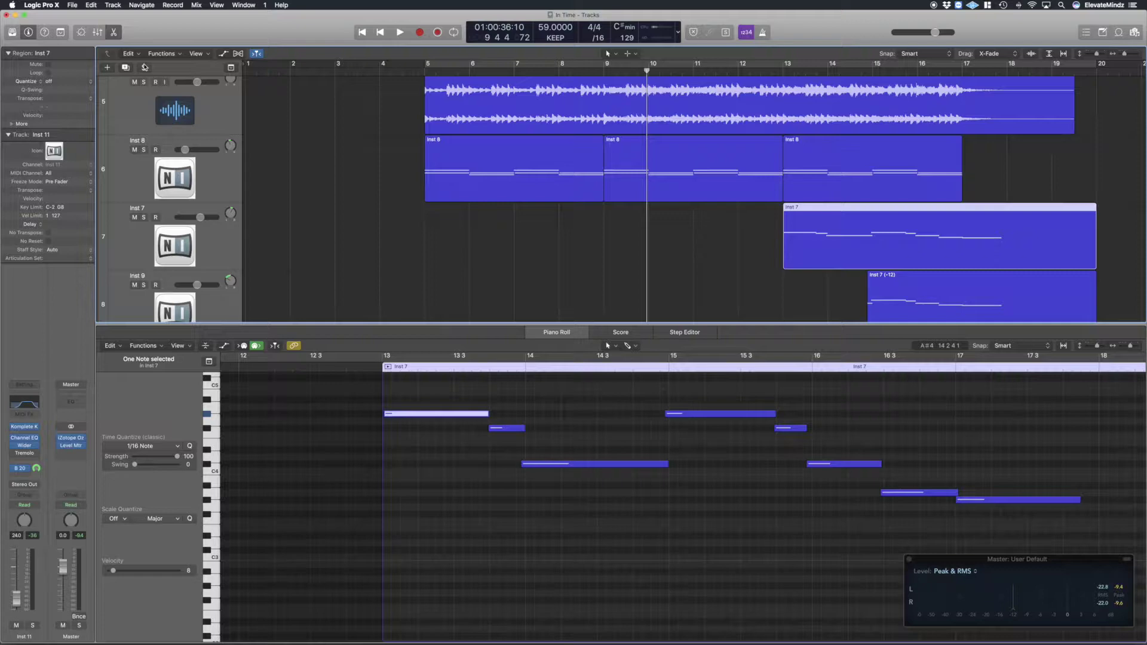
click(115, 33)
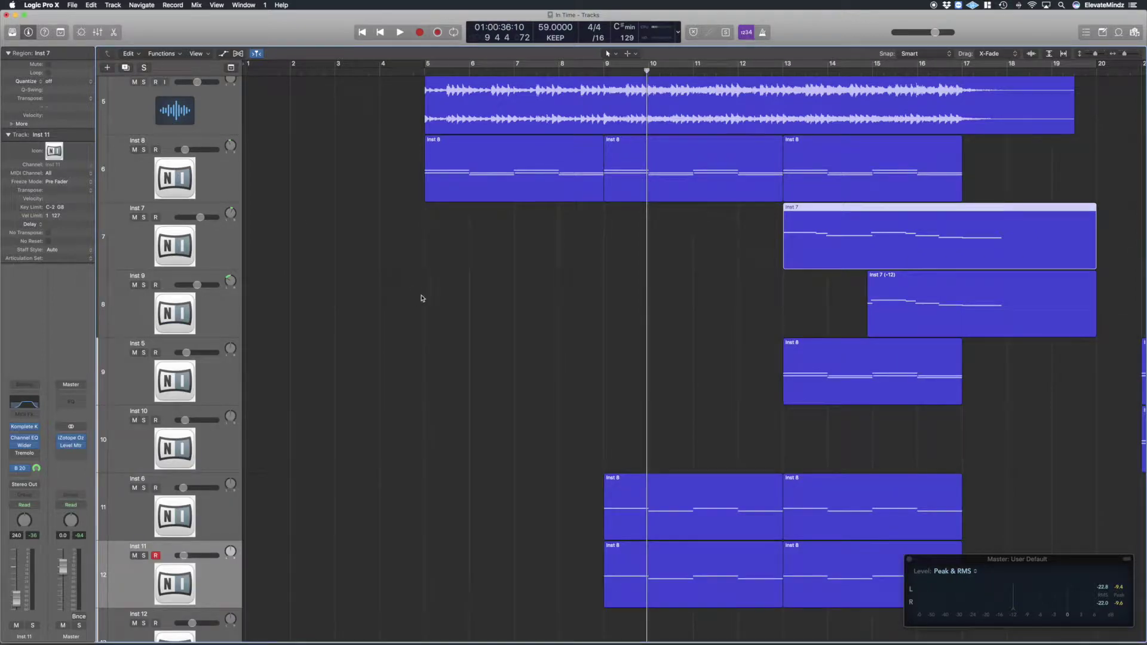
Play the full arrangement through the cycle range from bar 4 and stop just before bar 20
scroll(423, 298, right, 5)
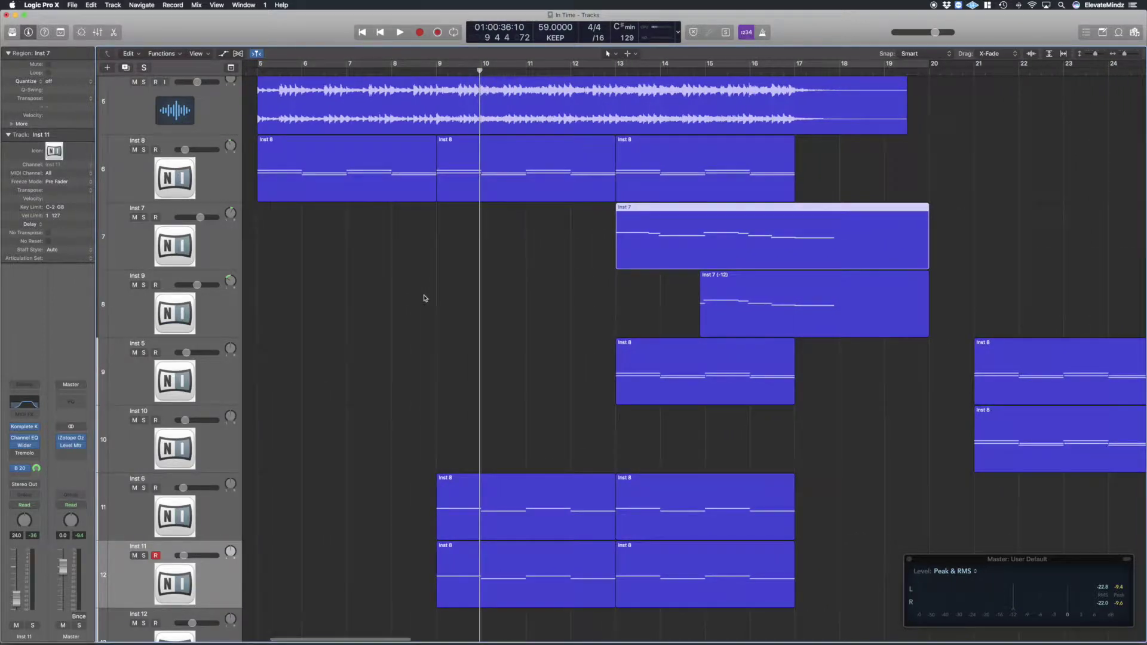
scroll(424, 298, up, 2)
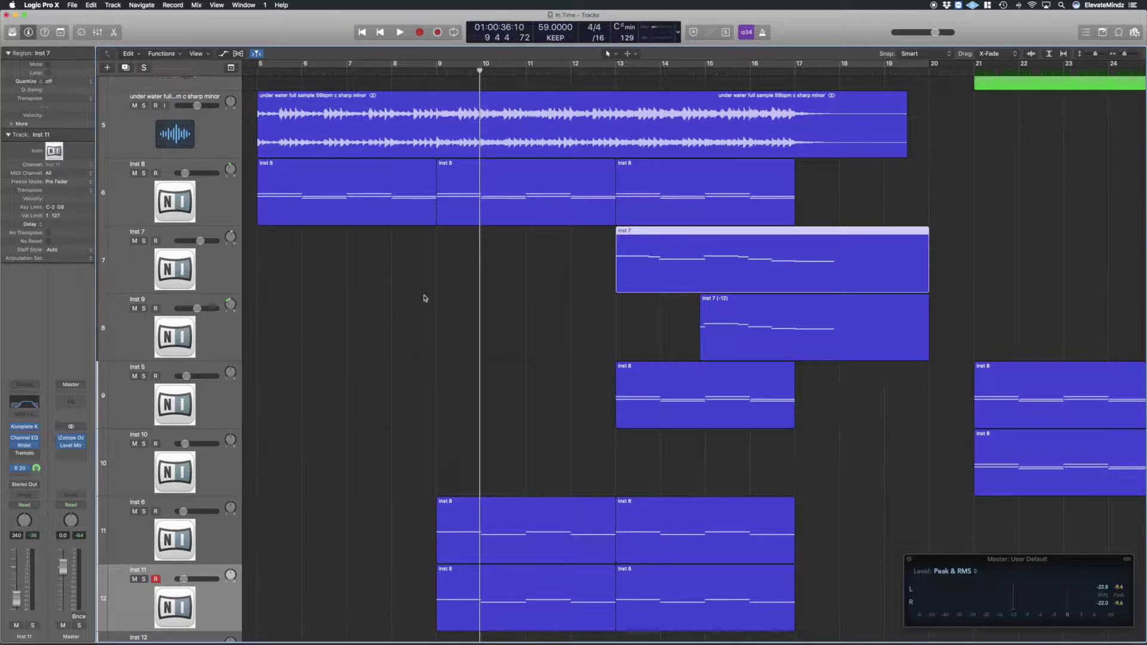
scroll(457, 309, left, 3)
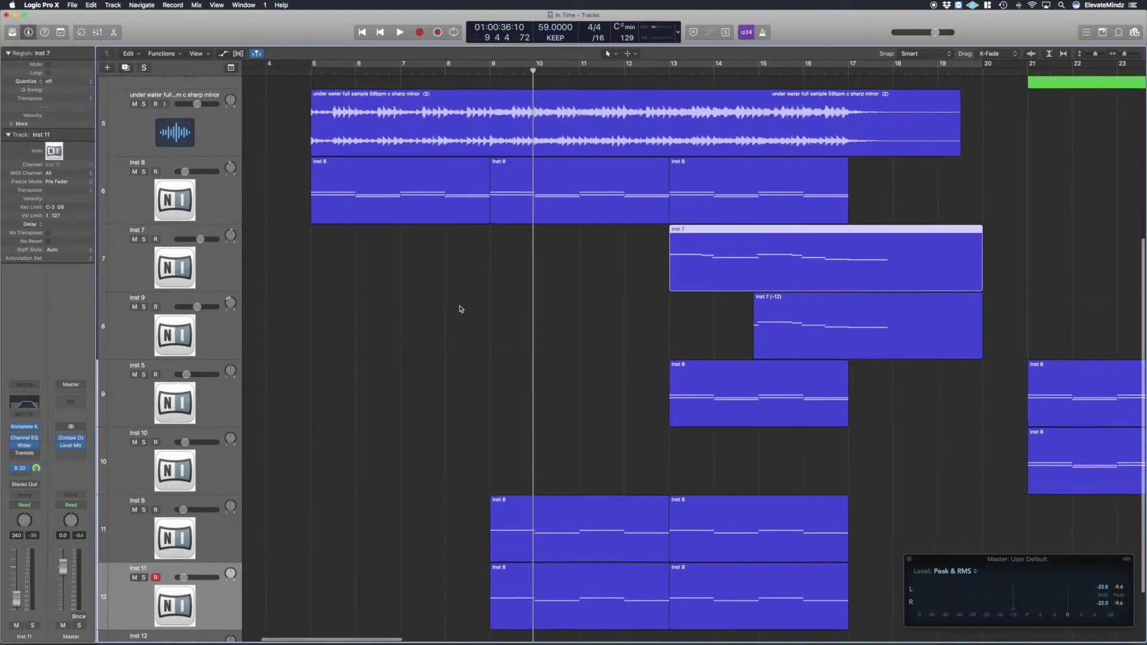
ctrl+alt+click(460, 307)
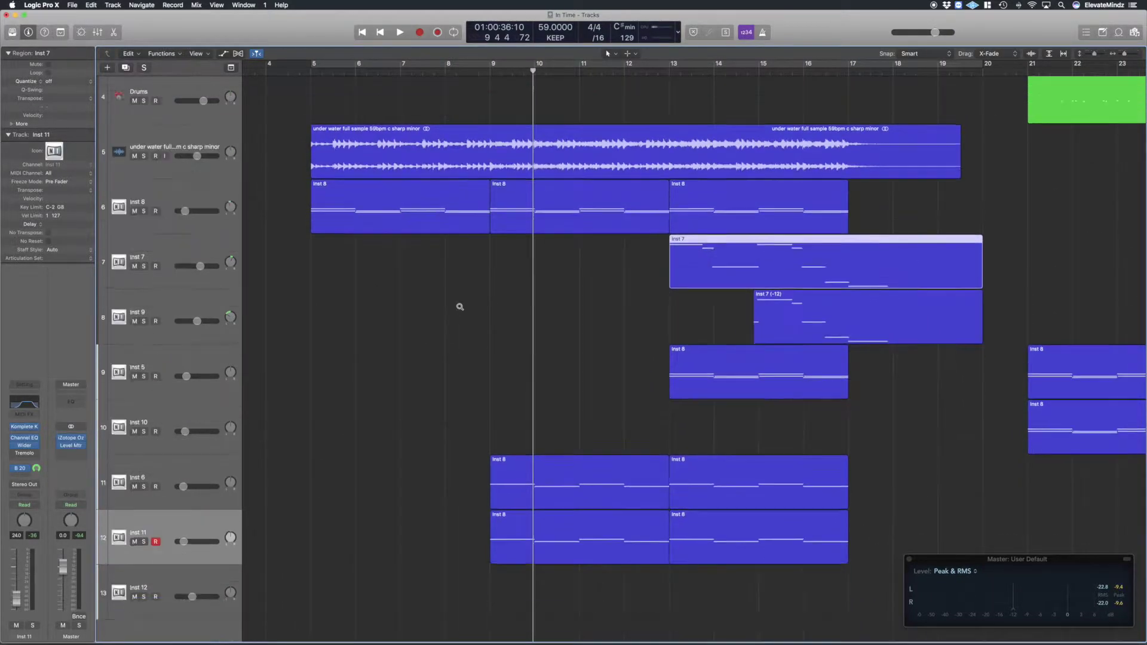
scroll(460, 307, down, 3)
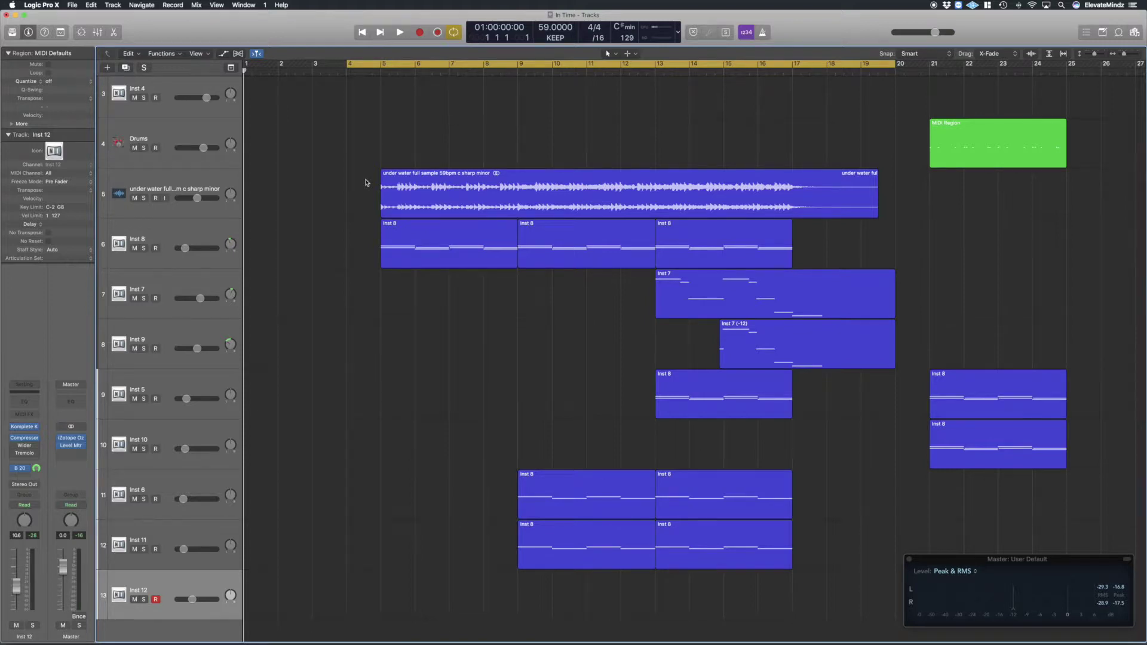
key(space)
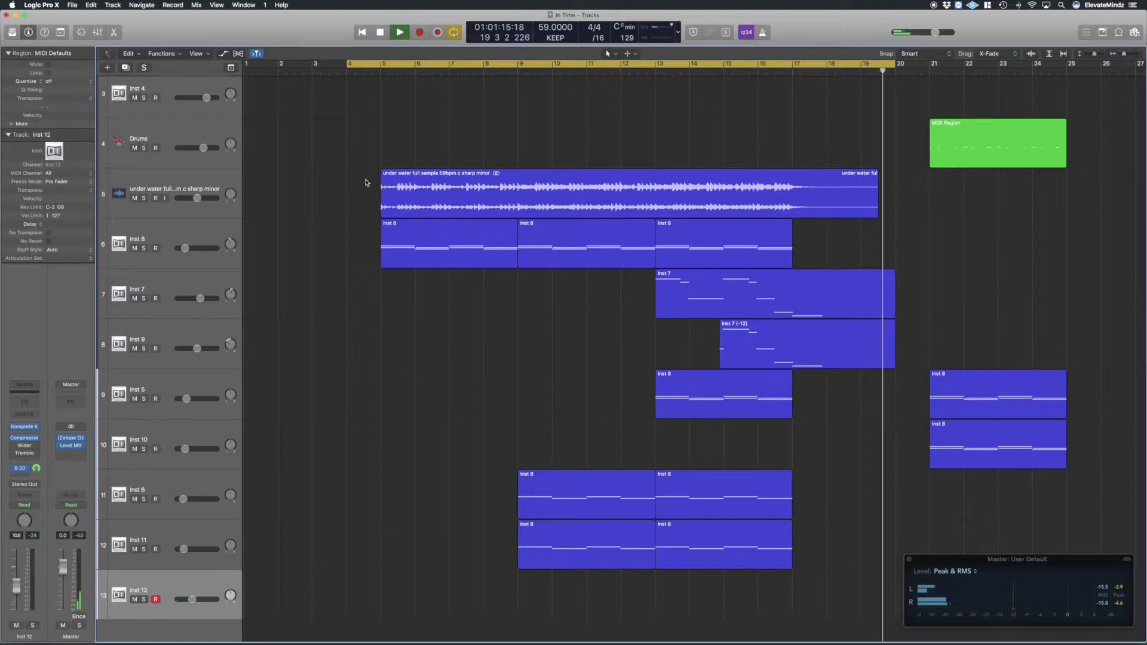
key(space)
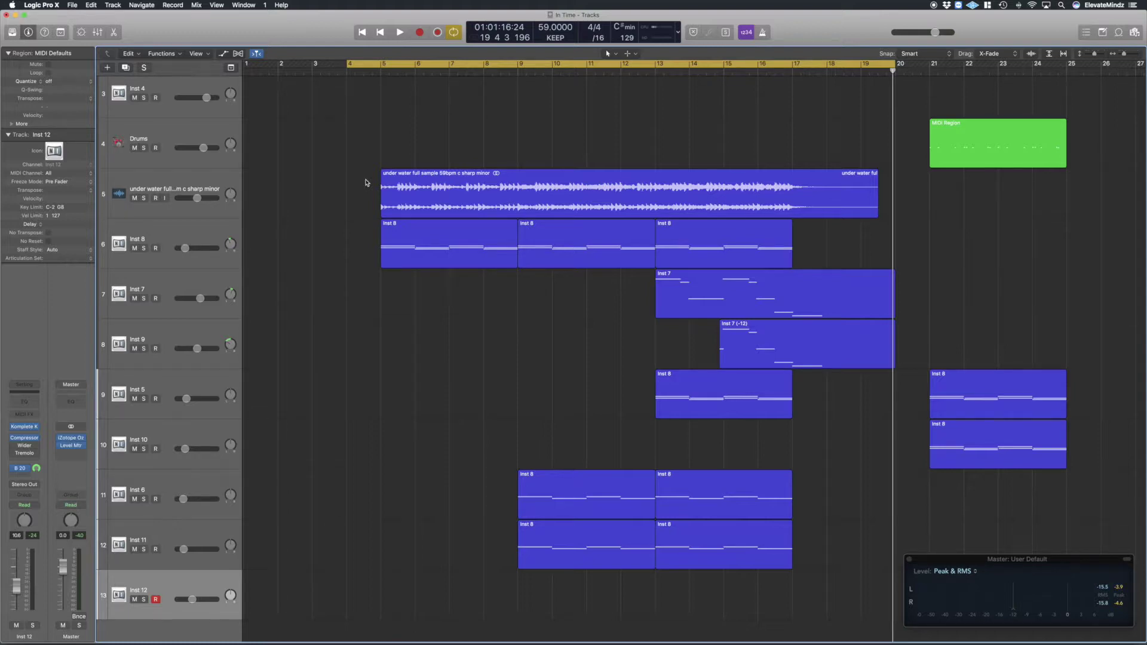
Turn off the cycle range and play on through the drum section, stopping at bar 24
click(782, 63)
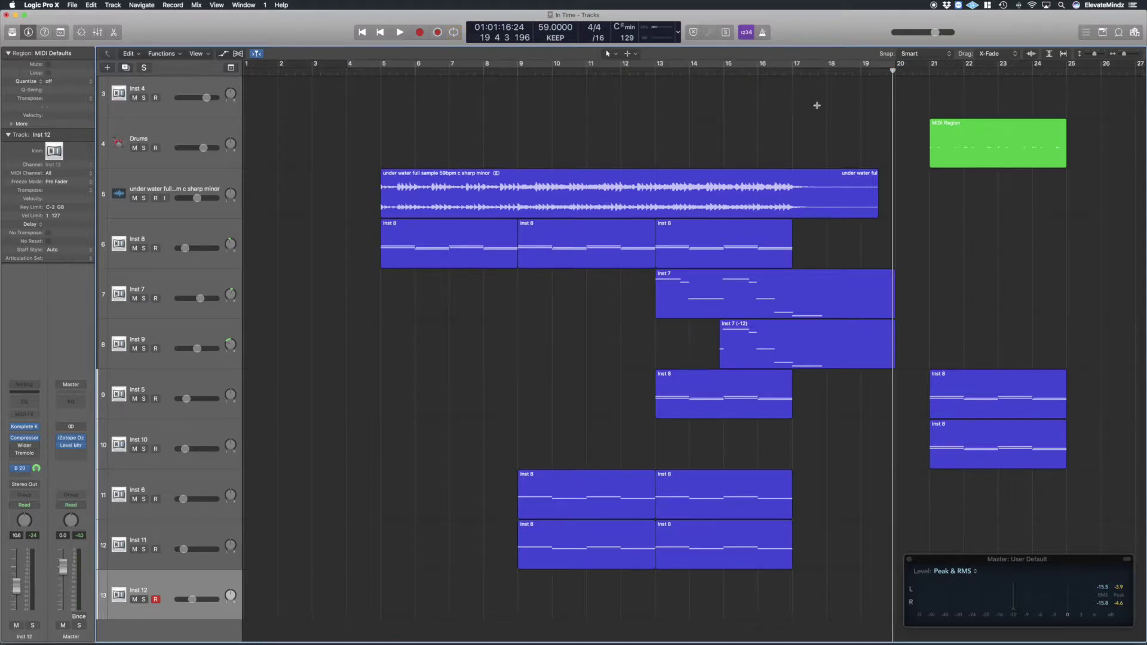
key(space)
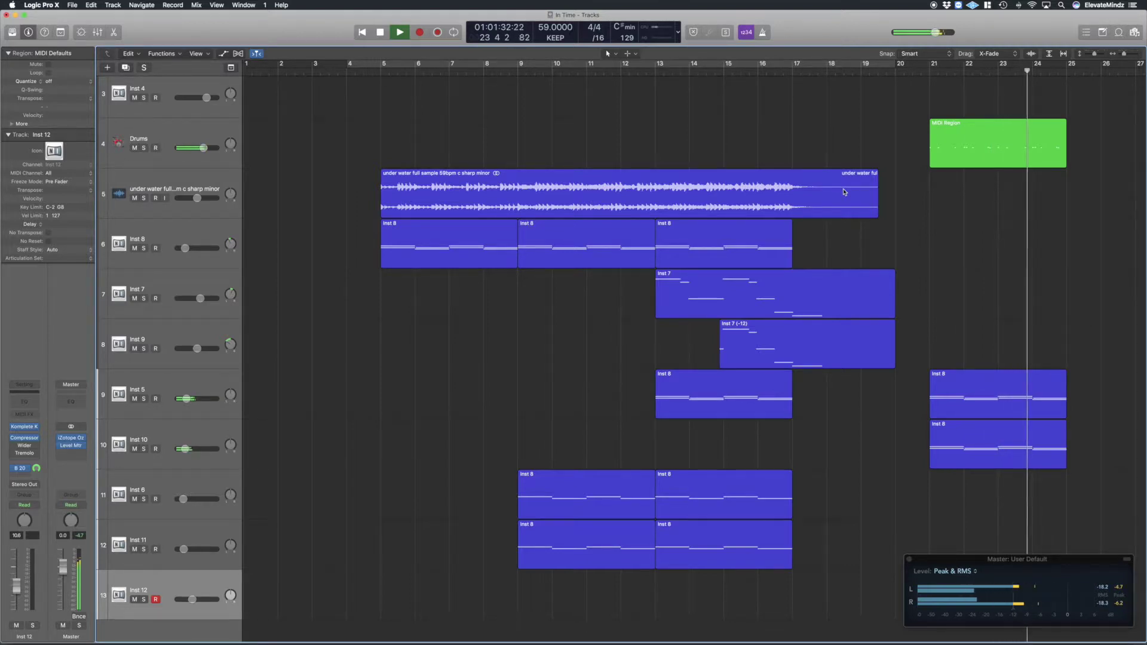
key(space)
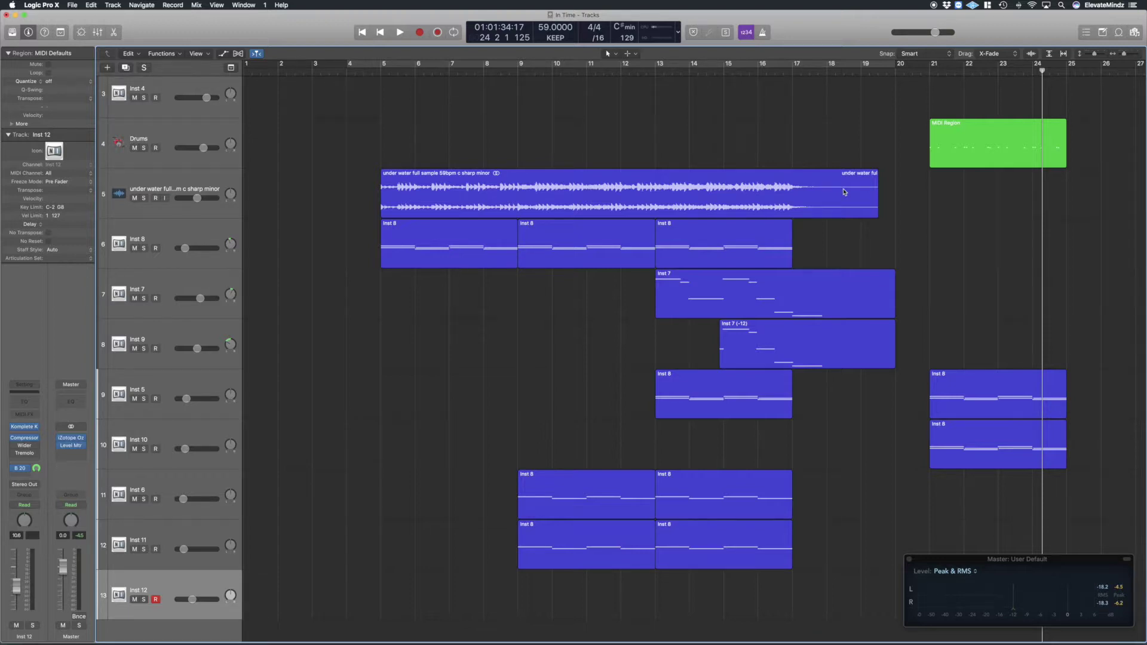
Replay the start of the drum section from bar 21, stop, and select the under water full sample region
click(930, 71)
key(space)
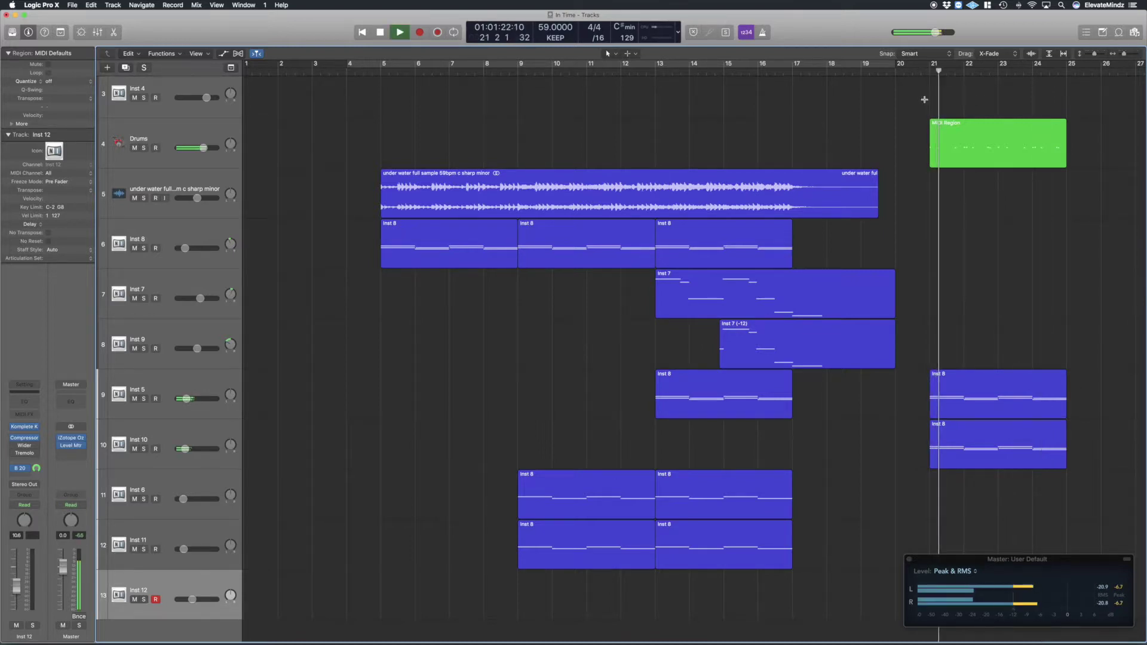
key(space)
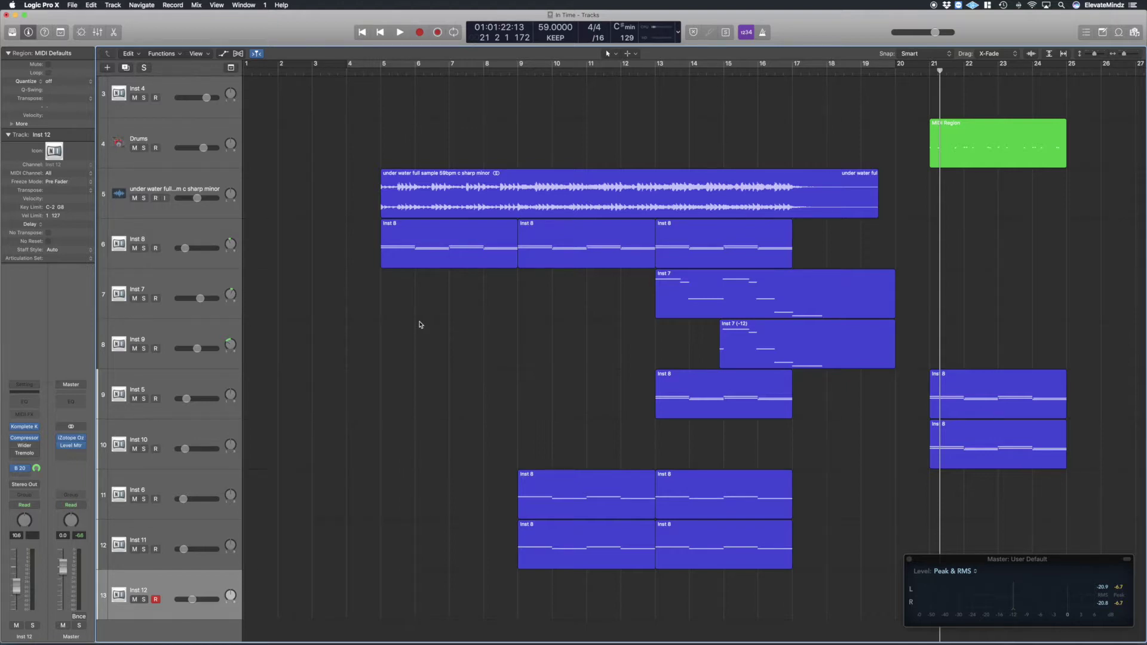
click(436, 179)
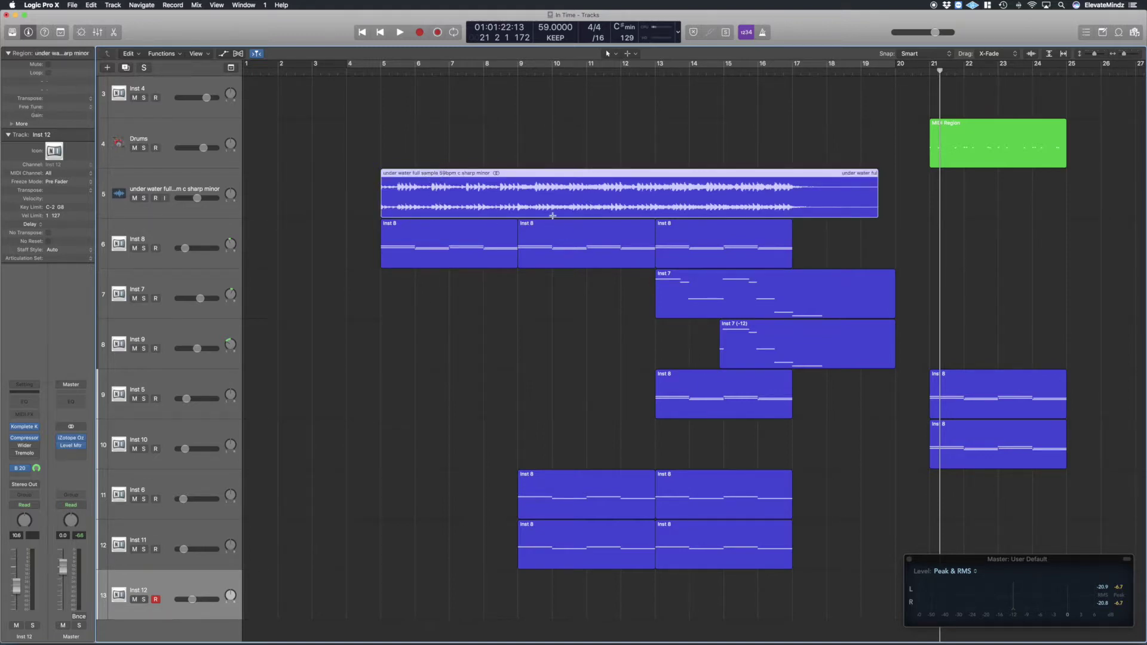